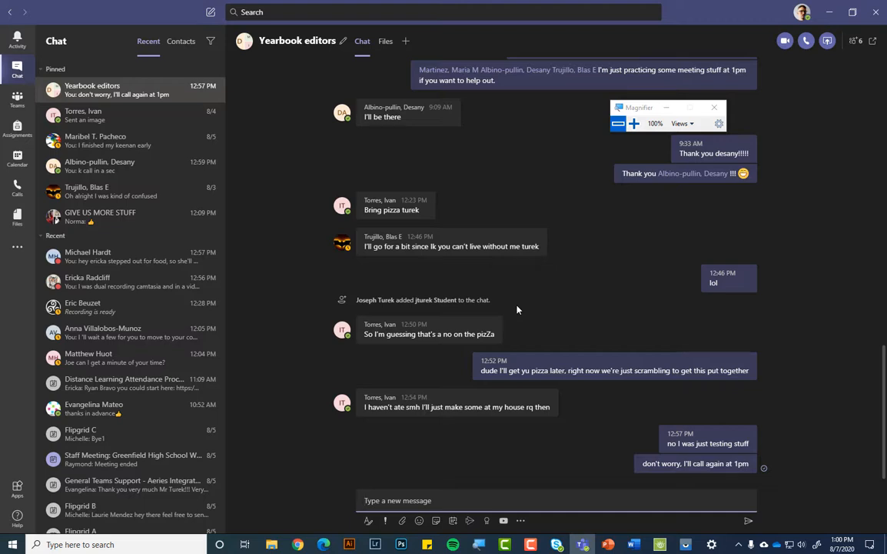
View the class lectures and office hours in the calendar for the week of August 10–14, 2020.
click(13, 158)
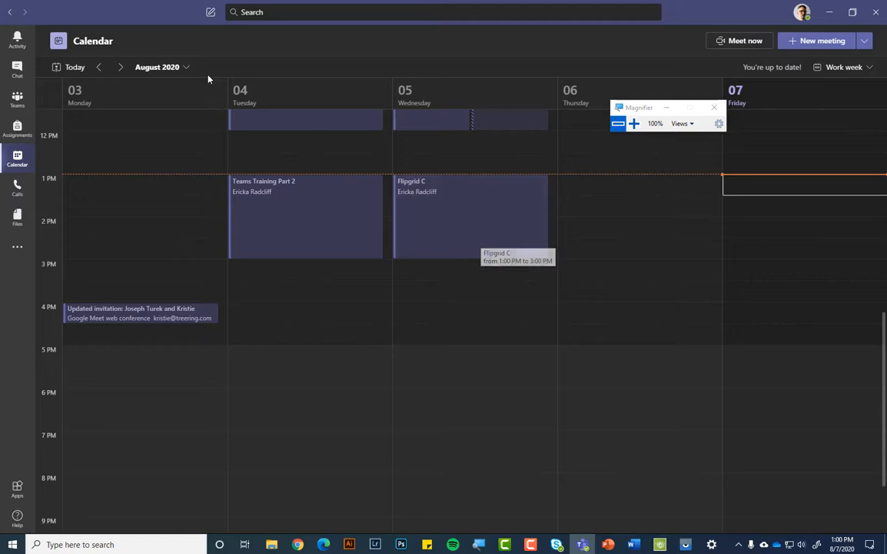
click(120, 67)
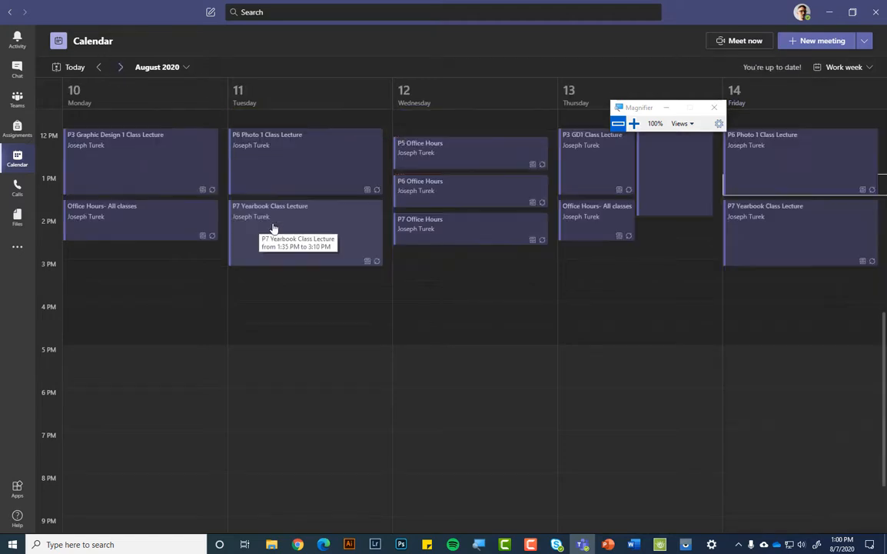
scroll(318, 290, up, 3)
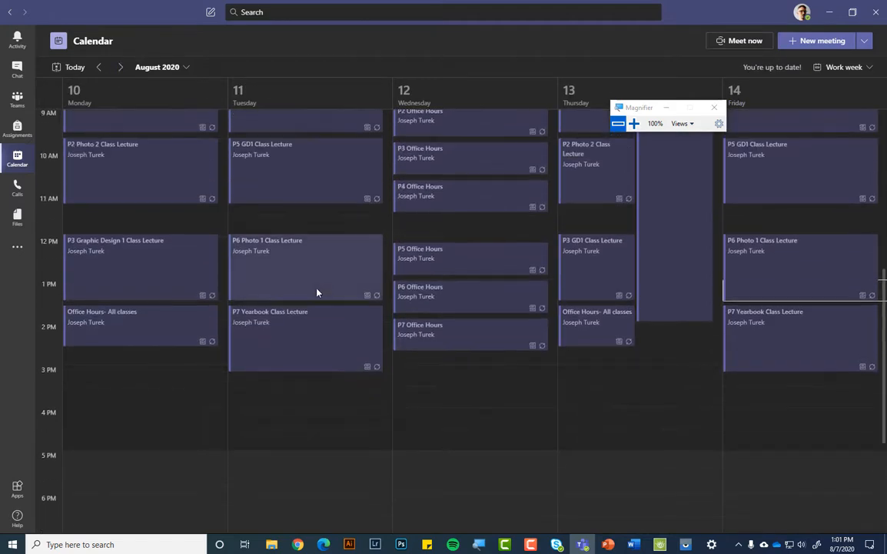
click(316, 294)
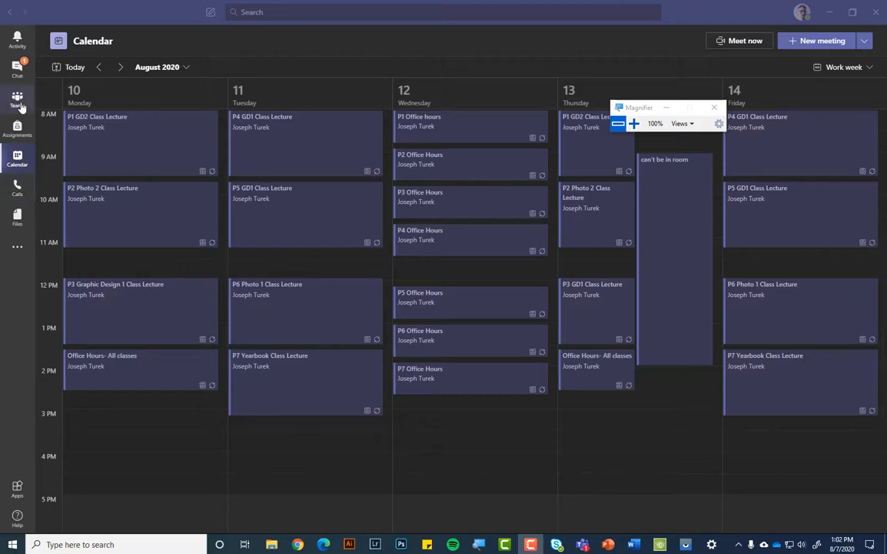
Start a video call from the Calls page with the first student among the suggested contacts.
click(17, 187)
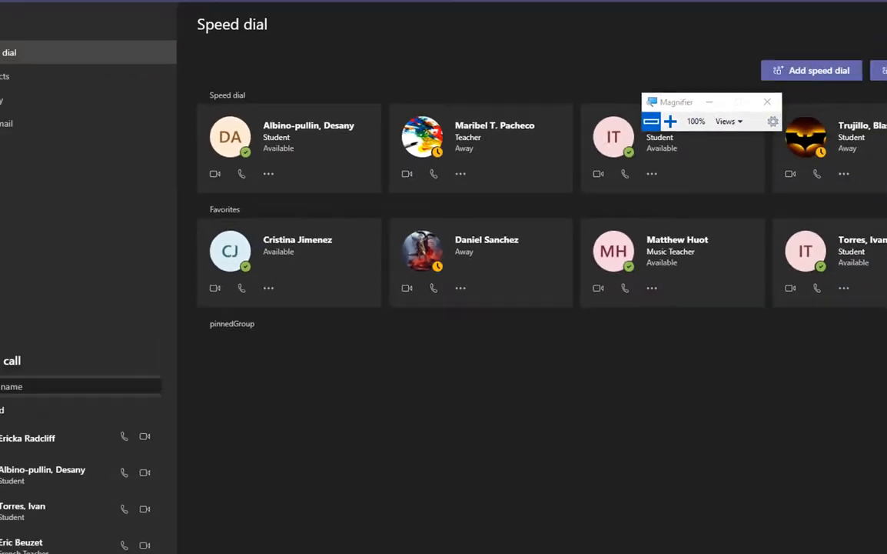
click(17, 70)
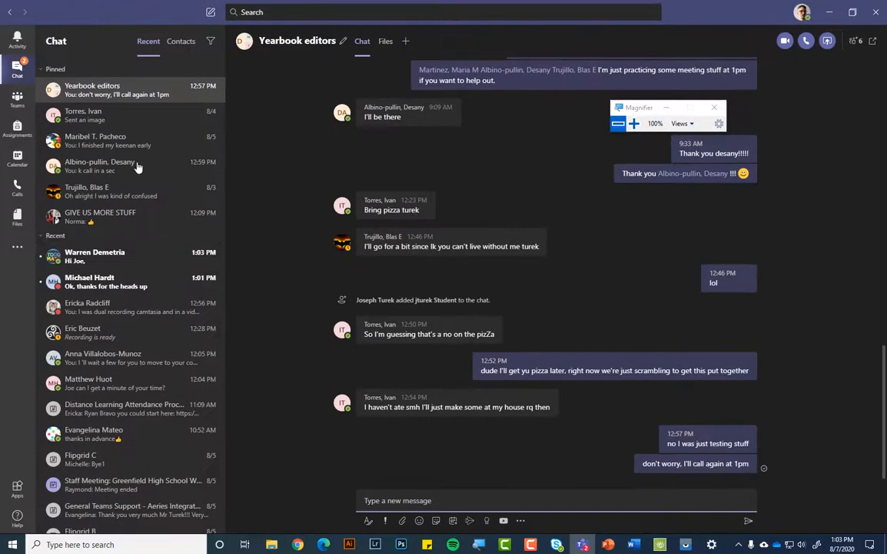
click(18, 188)
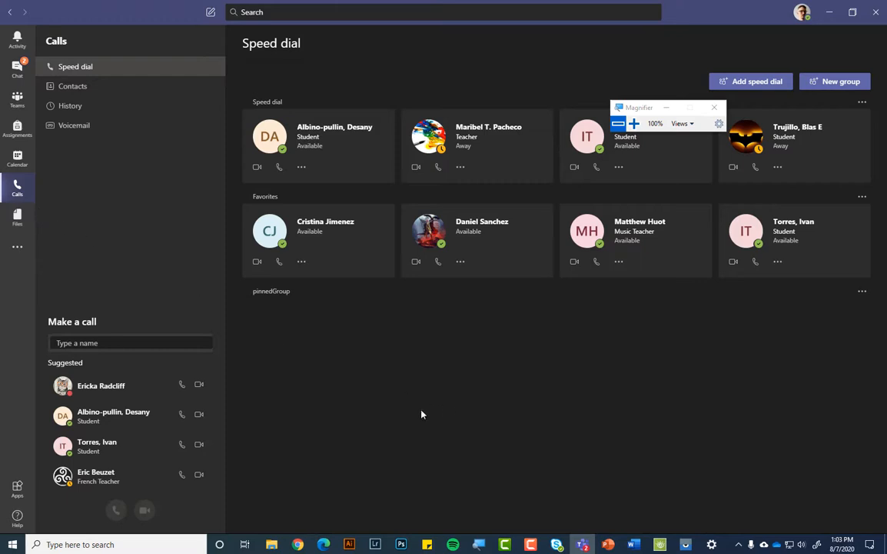
click(200, 416)
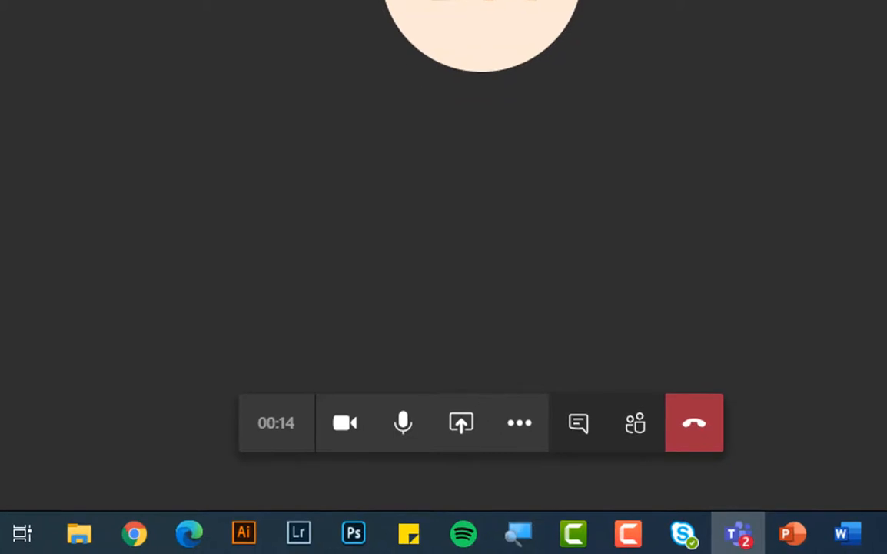
Search for a second student by first name in the call's participant list and invite them to the call.
click(635, 422)
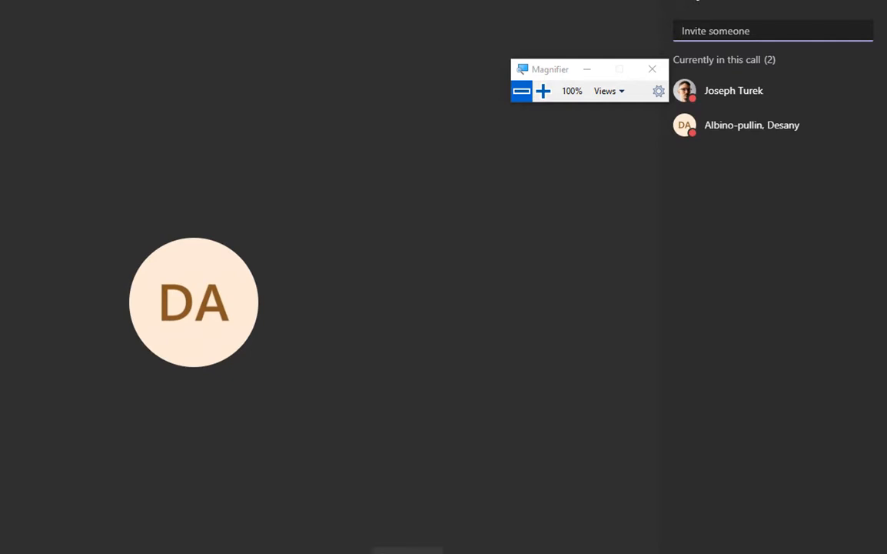
text(ivan)
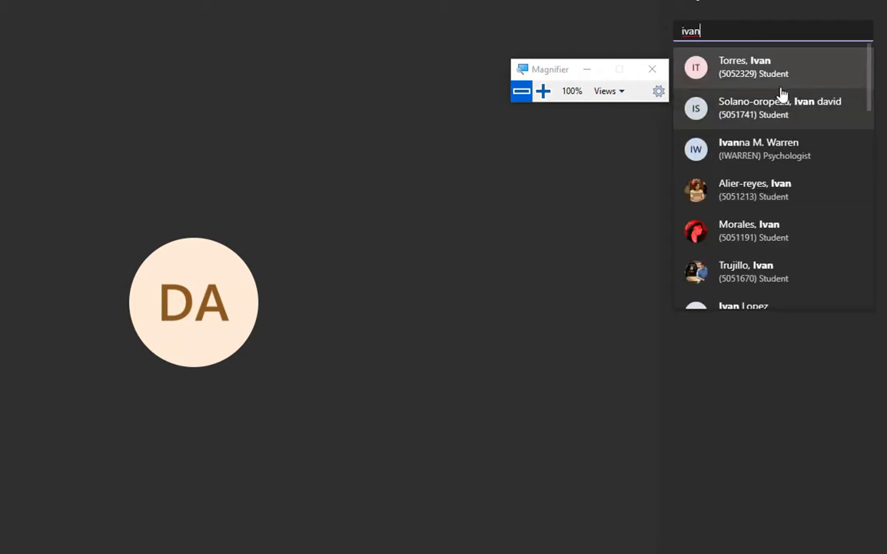
click(781, 85)
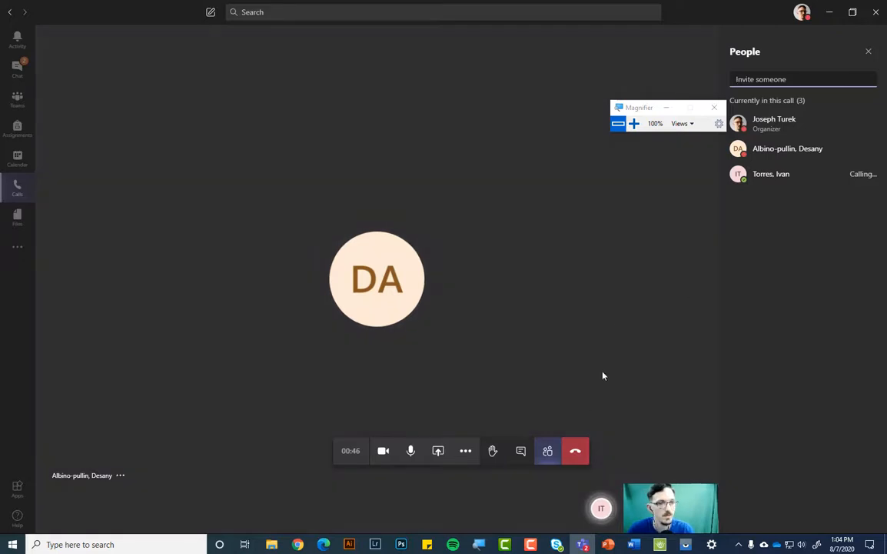
Show the meeting chat of the group call and hang up.
click(519, 454)
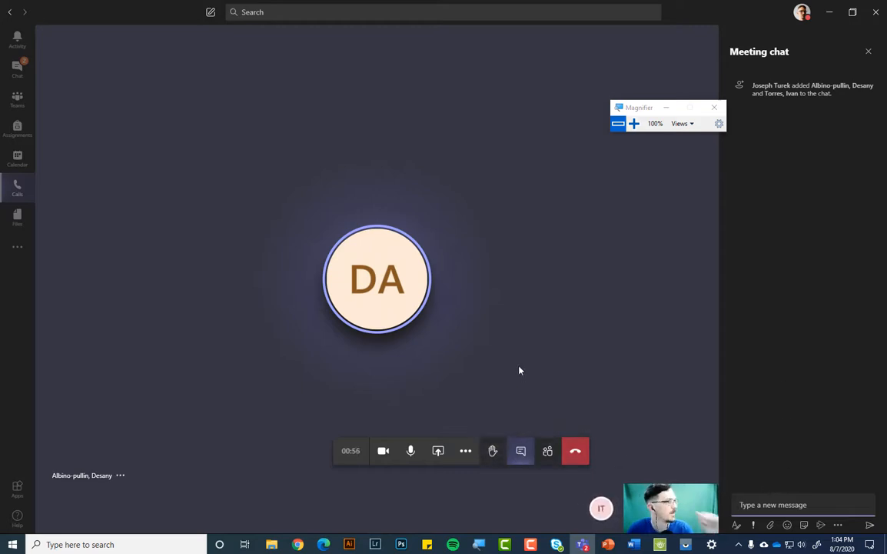
click(579, 459)
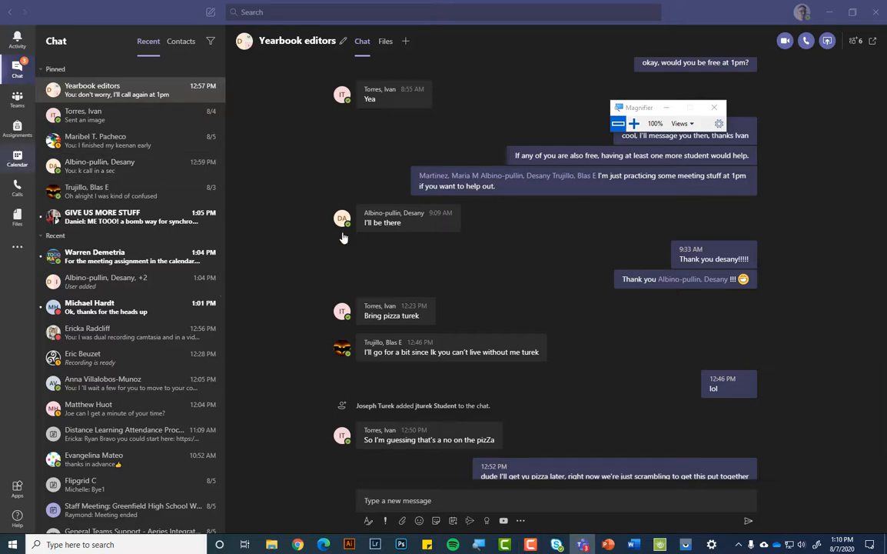
Open the P7 Yearbook Class Lecture on Tuesday, August 11, from the calendar.
click(17, 158)
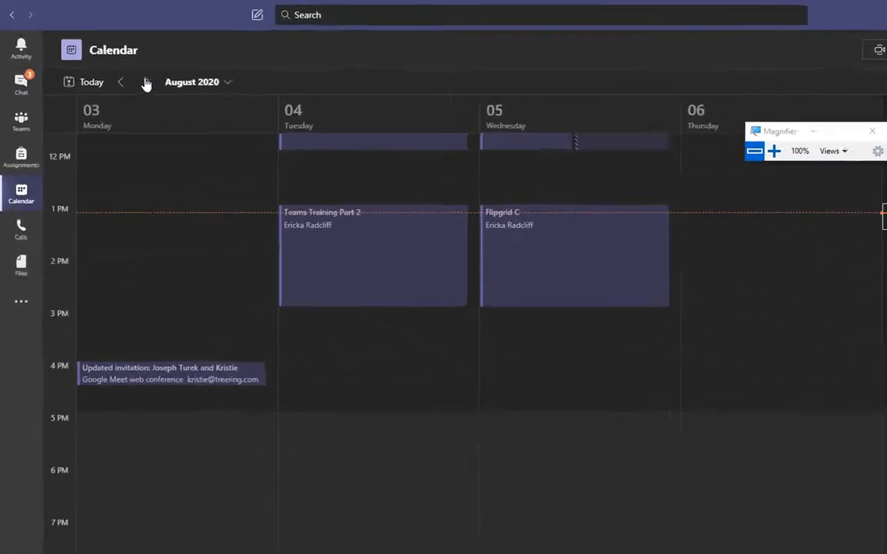
click(121, 67)
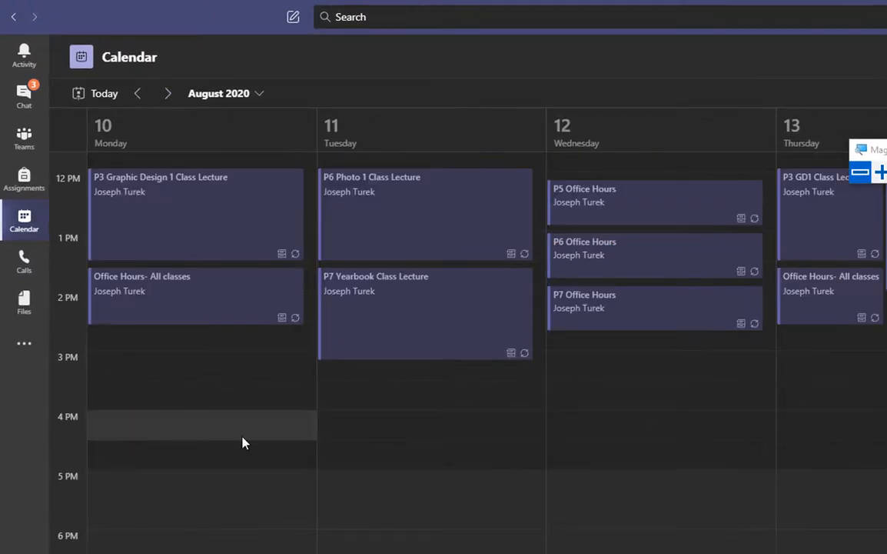
scroll(416, 444, up, 3)
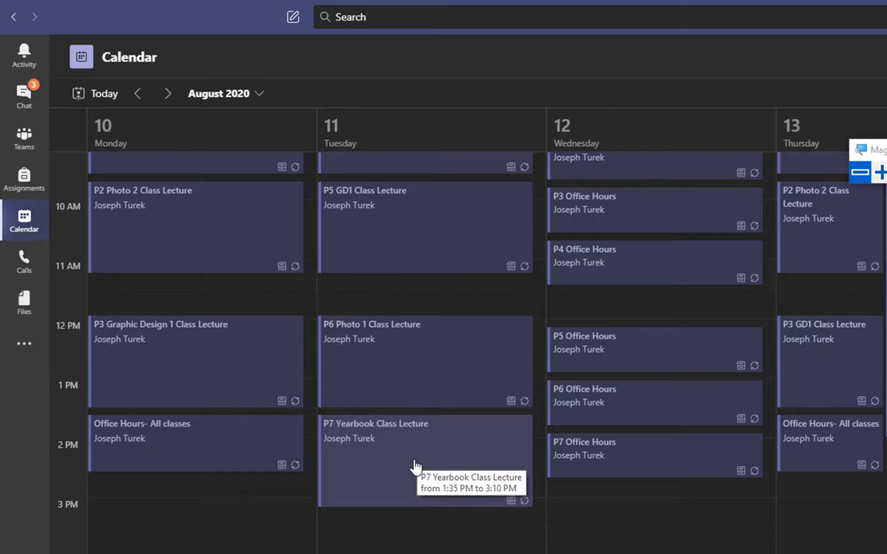
click(414, 465)
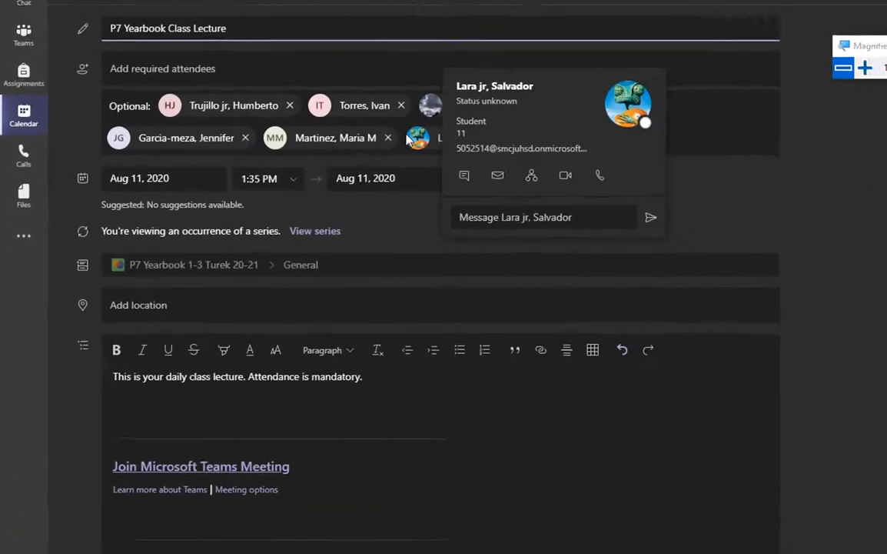
Add two students as required attendees of the P7 Yearbook Class Lecture and send the meeting update.
click(668, 143)
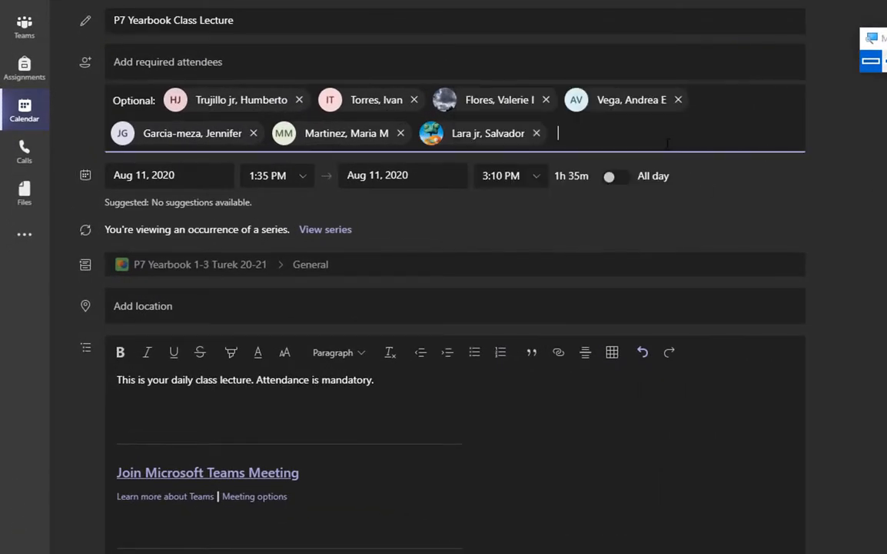
click(414, 65)
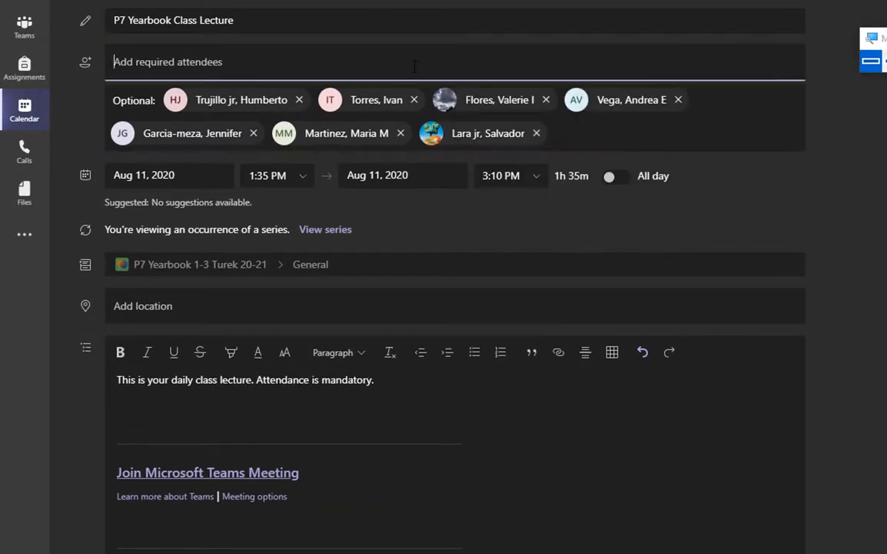
text(blas)
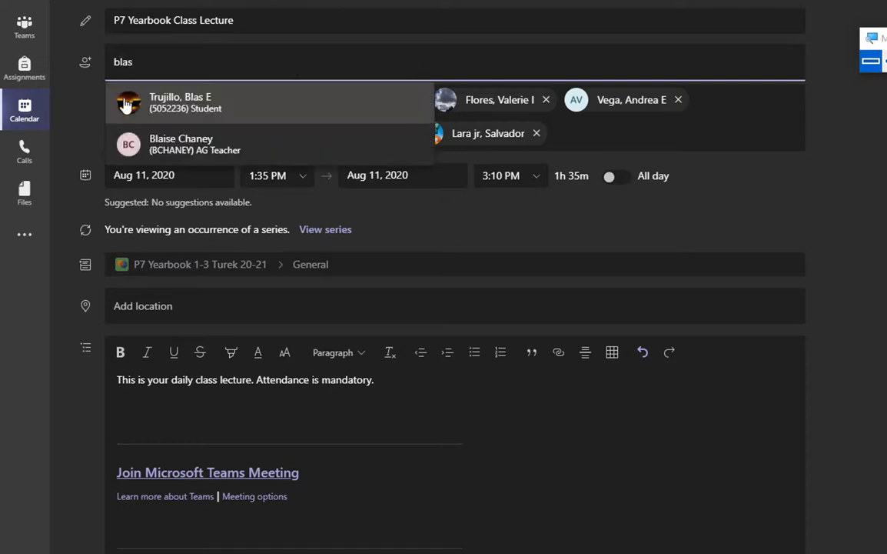
click(148, 110)
text(d)
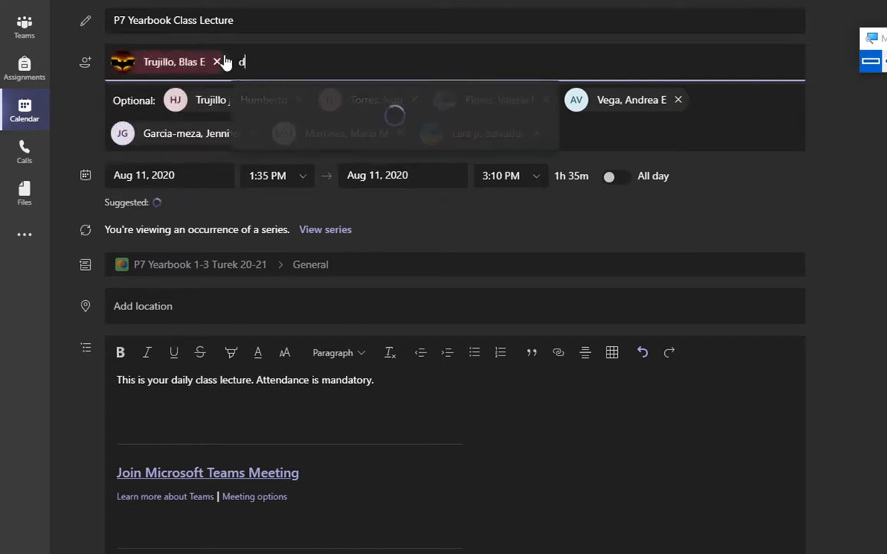
text(esany)
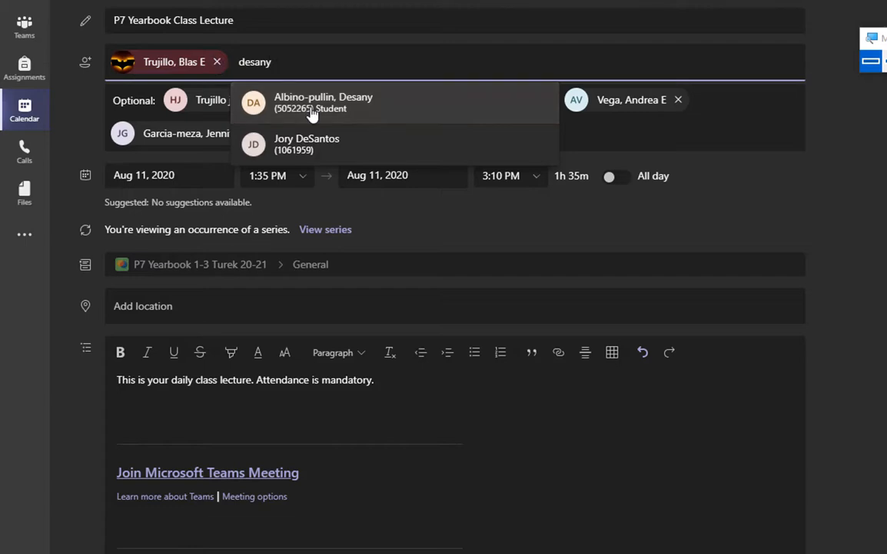
click(311, 113)
key(super+minus)
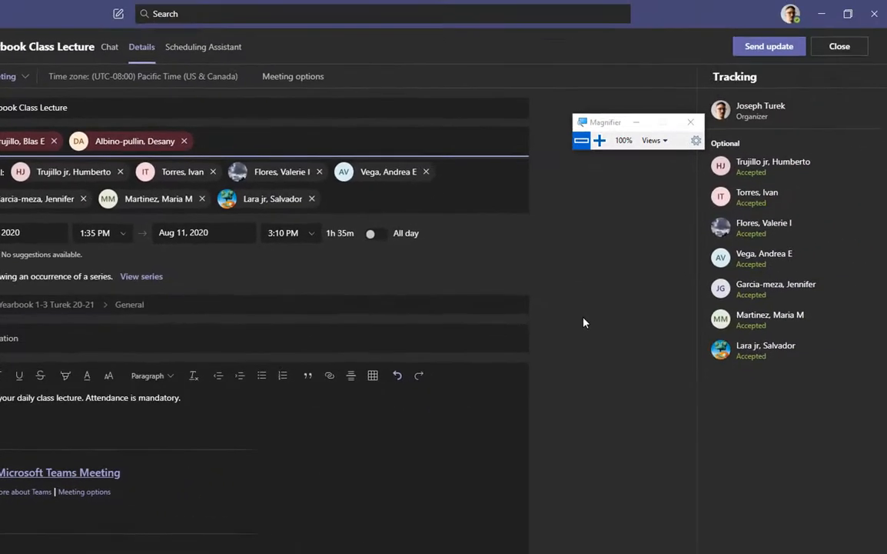
click(769, 46)
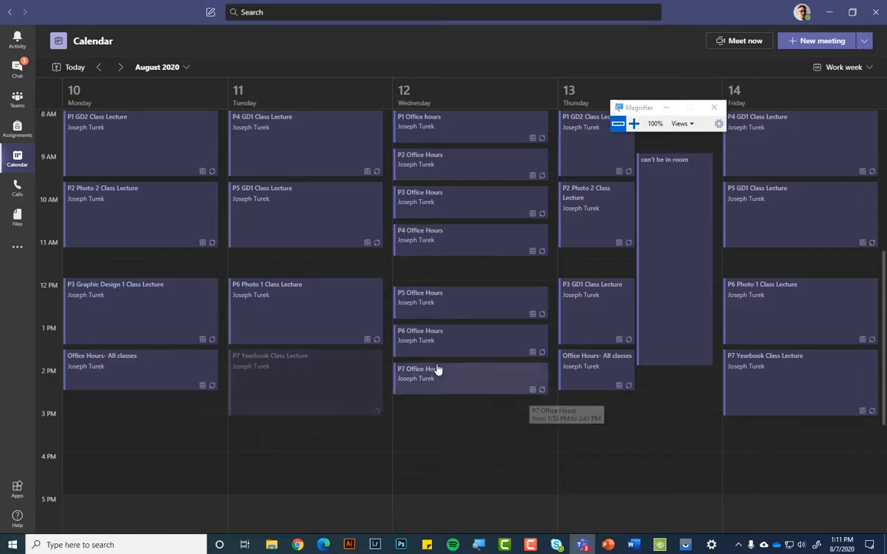
Start an instant meeting with video in the General channel of the P7 Yearbook team.
drag(438, 369, 340, 388)
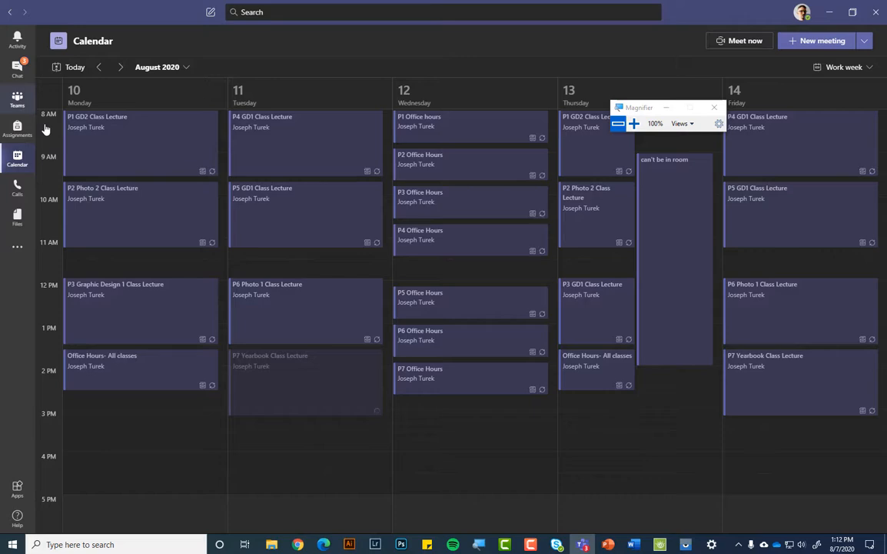
click(17, 99)
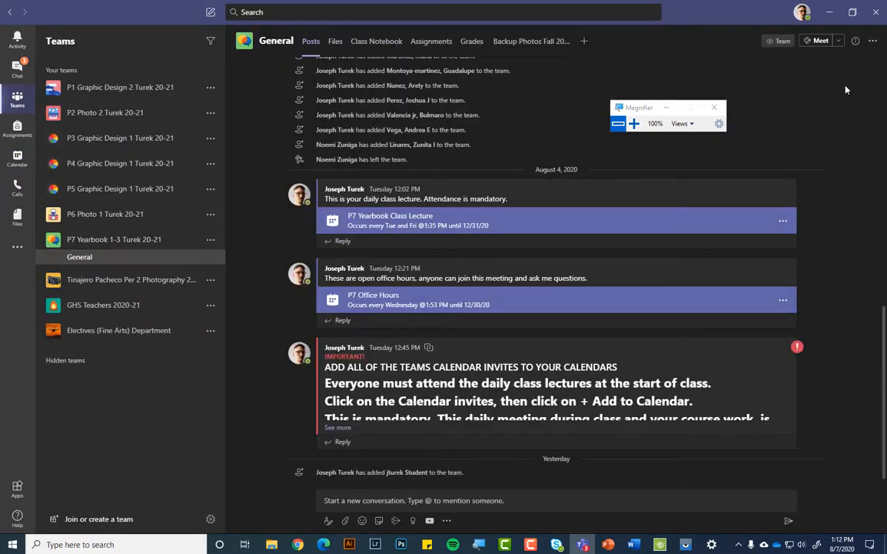
click(817, 40)
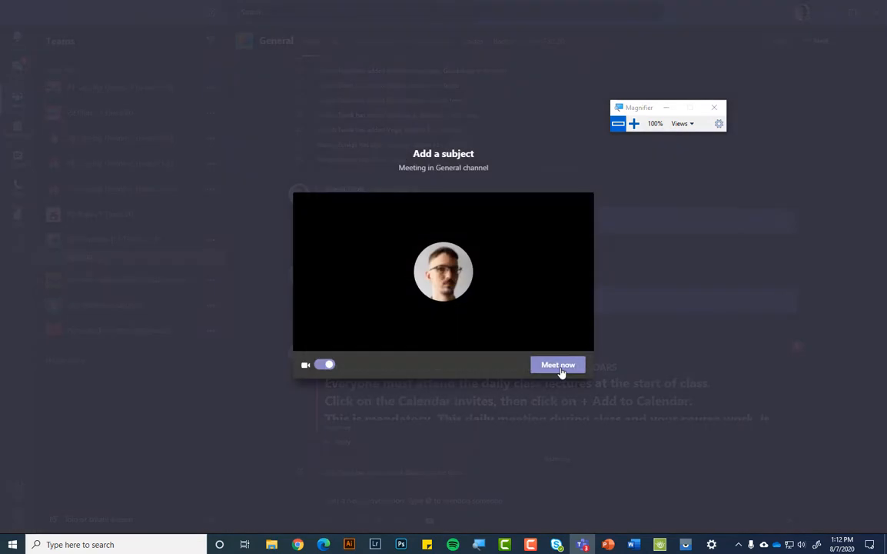
click(560, 369)
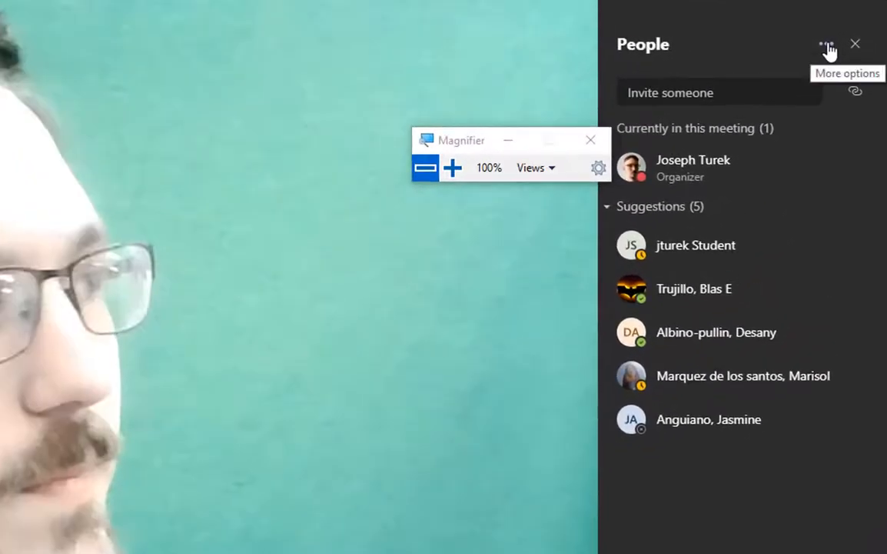
Check the participant list's extra options for managing permissions and downloading the attendance list.
click(851, 53)
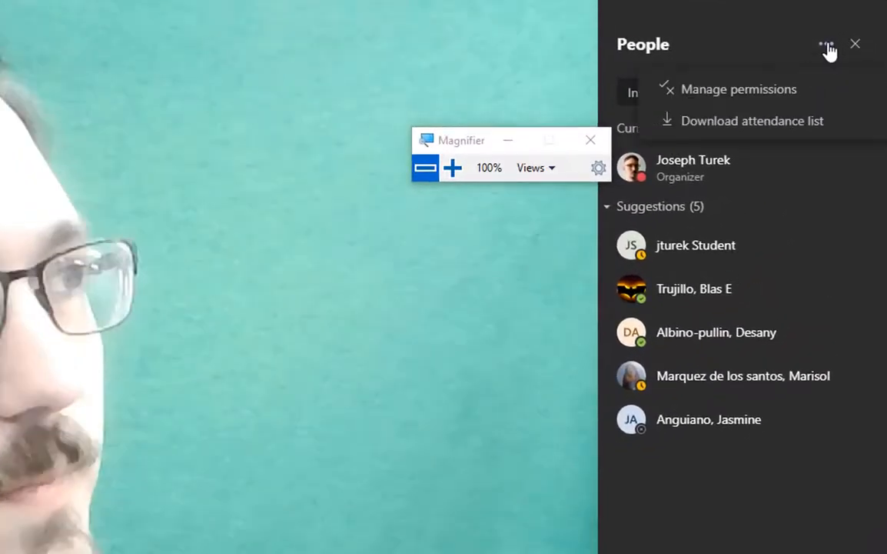
click(748, 57)
click(721, 91)
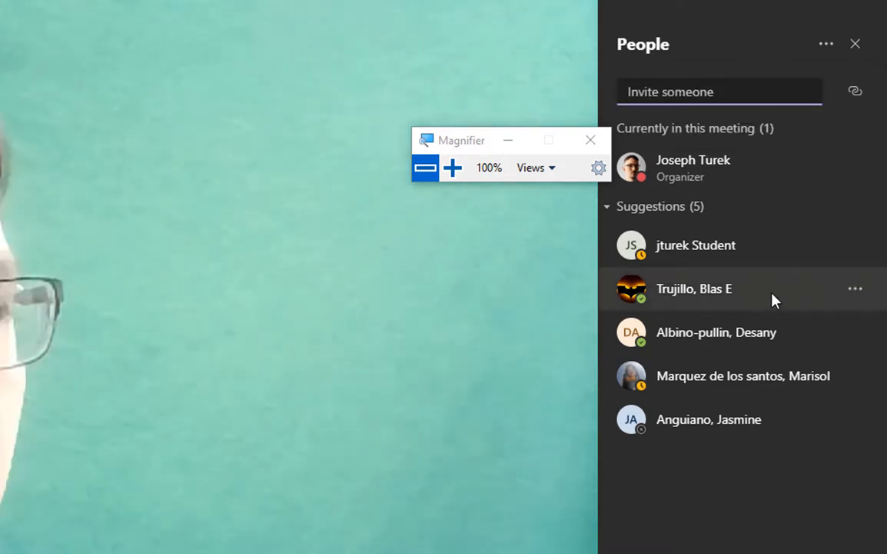
Ask the second and third students in the meeting's suggestions to join the meeting.
click(862, 293)
click(805, 322)
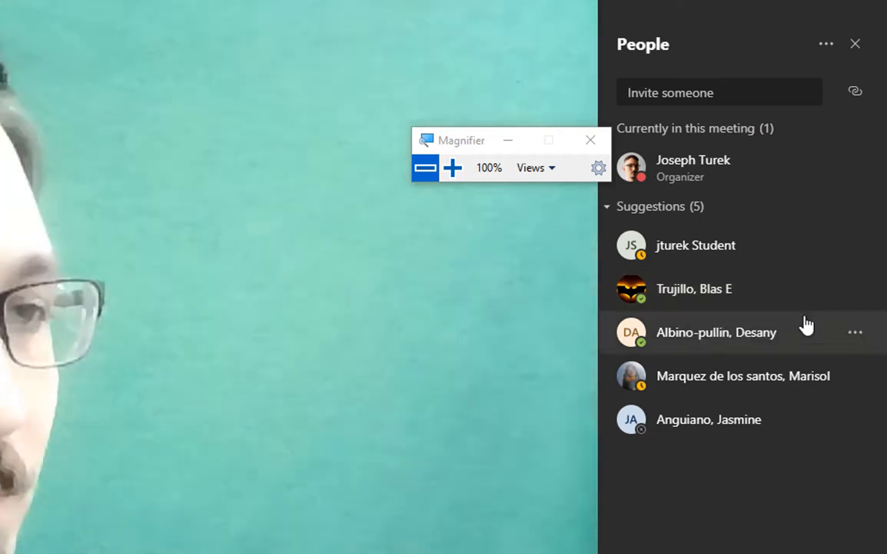
click(858, 338)
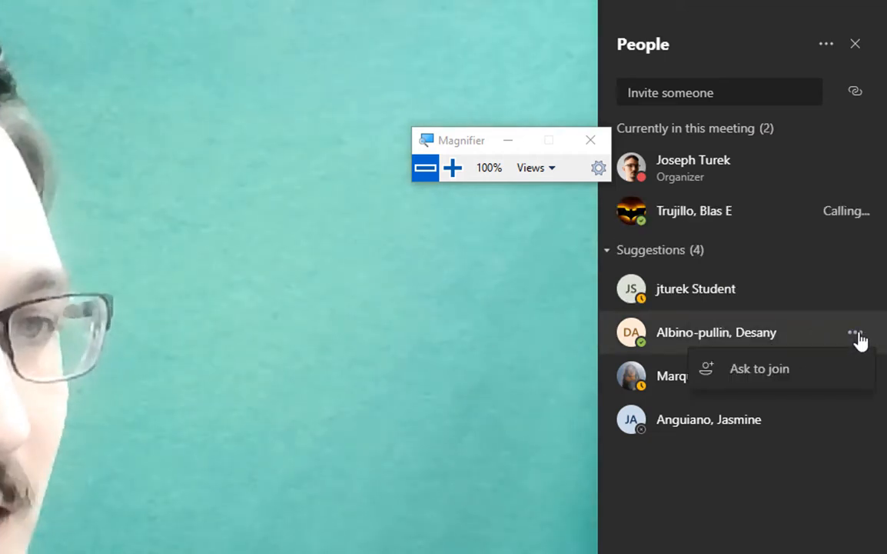
click(802, 377)
Search for another student by first name and invite the first match to the channel meeting.
click(691, 93)
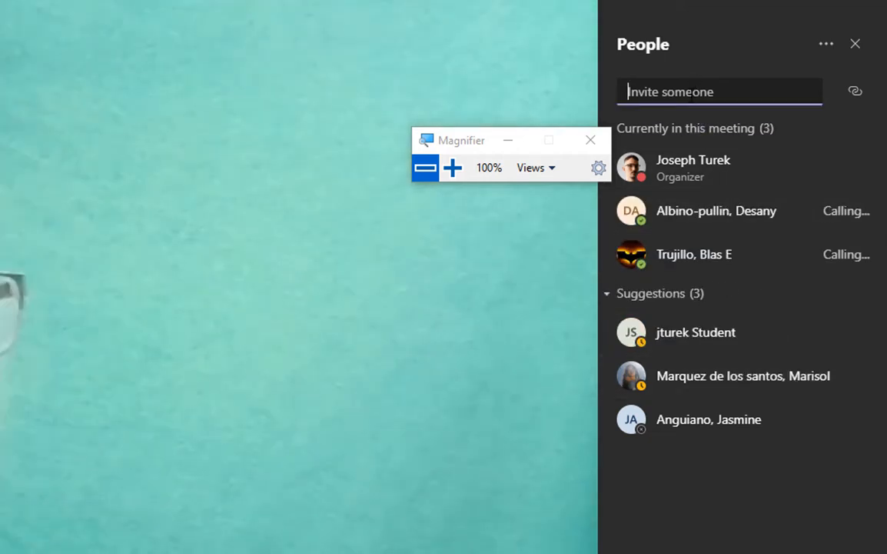
text(ivan)
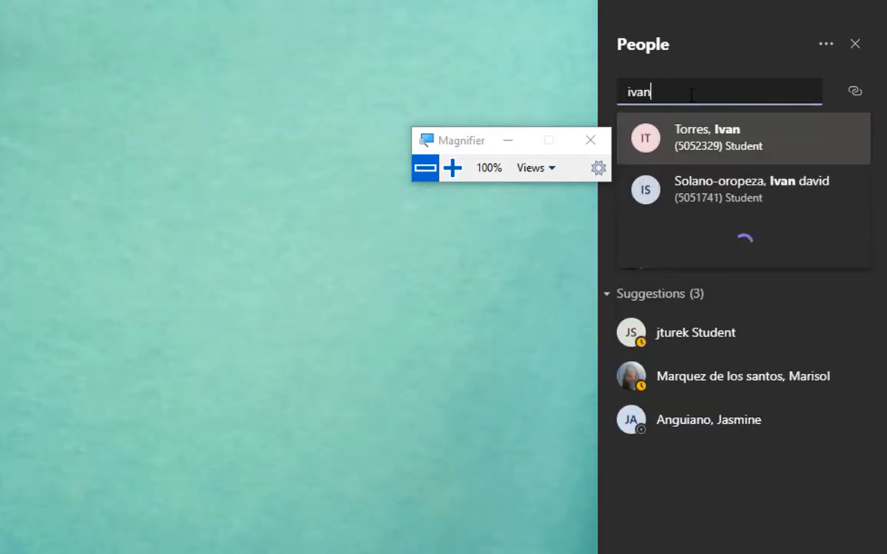
click(717, 150)
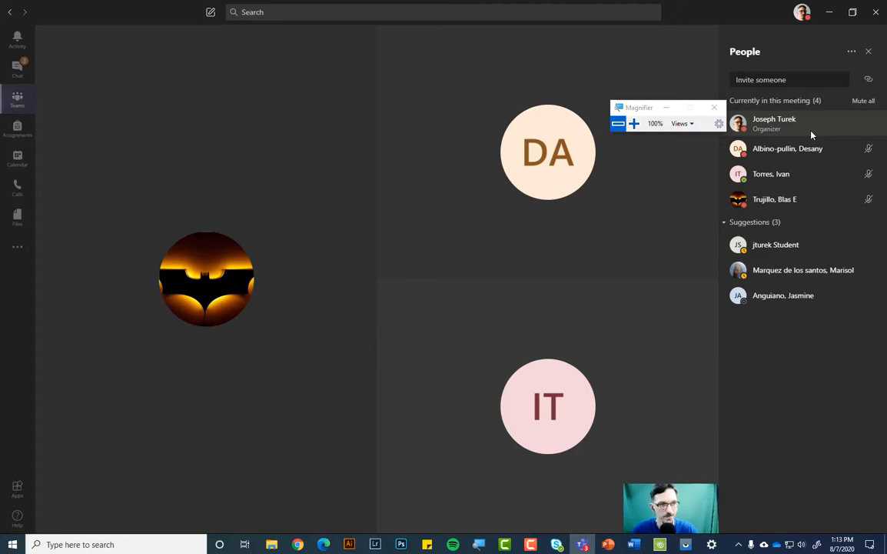
Restrict who can present in the channel meeting to Only me and save the meeting options.
click(851, 54)
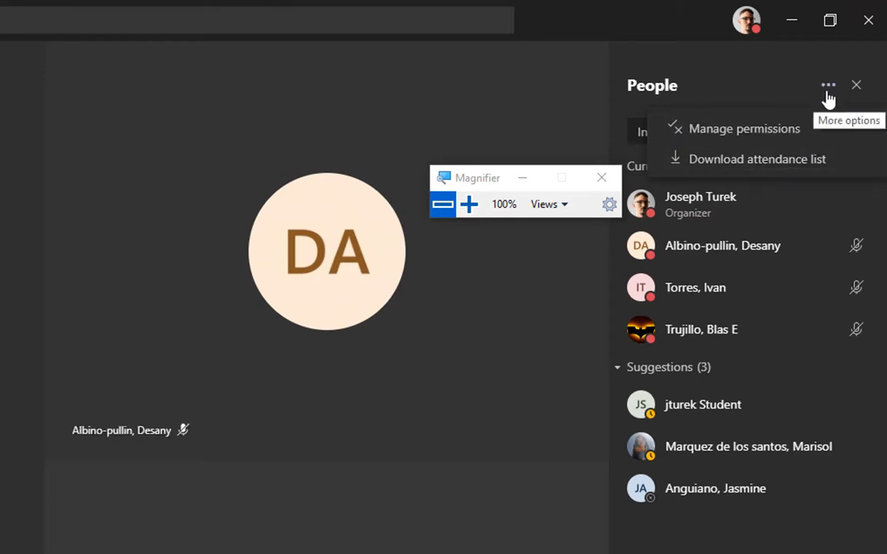
click(784, 131)
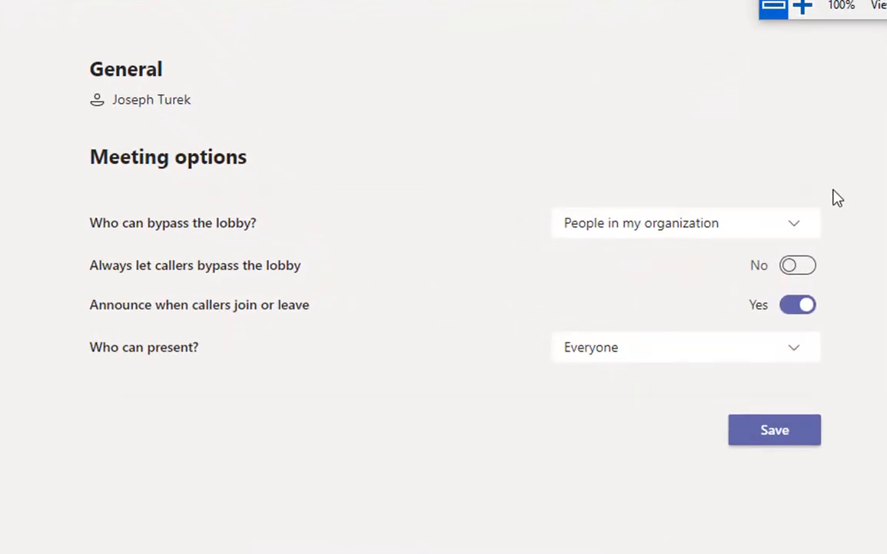
click(798, 229)
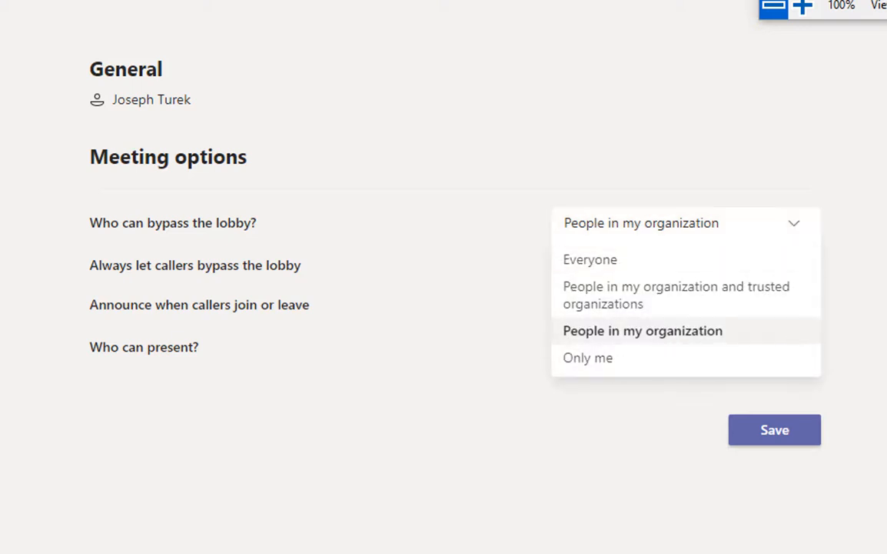
key(Escape)
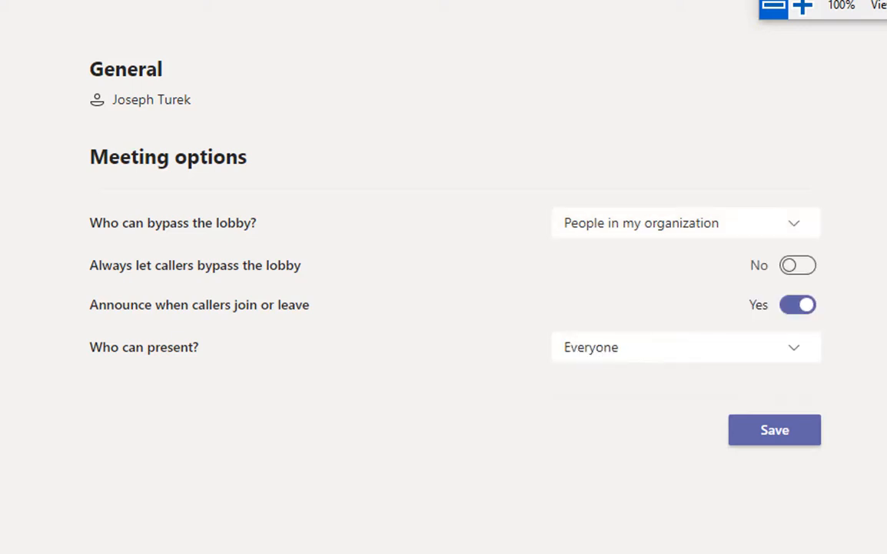
click(796, 349)
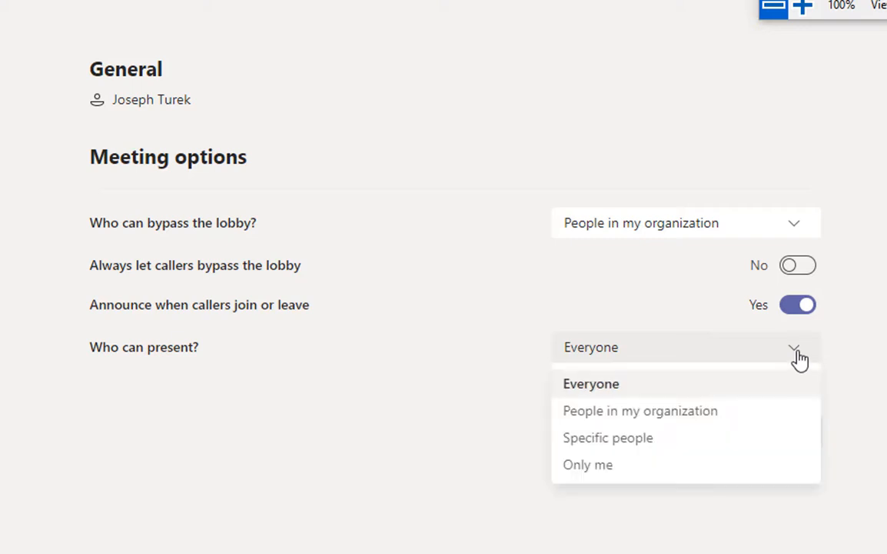
click(615, 466)
click(744, 449)
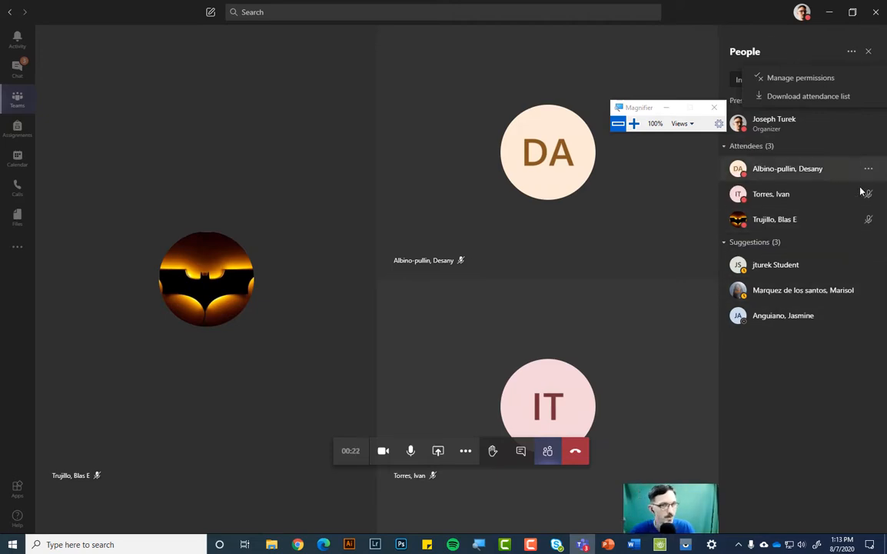
click(852, 52)
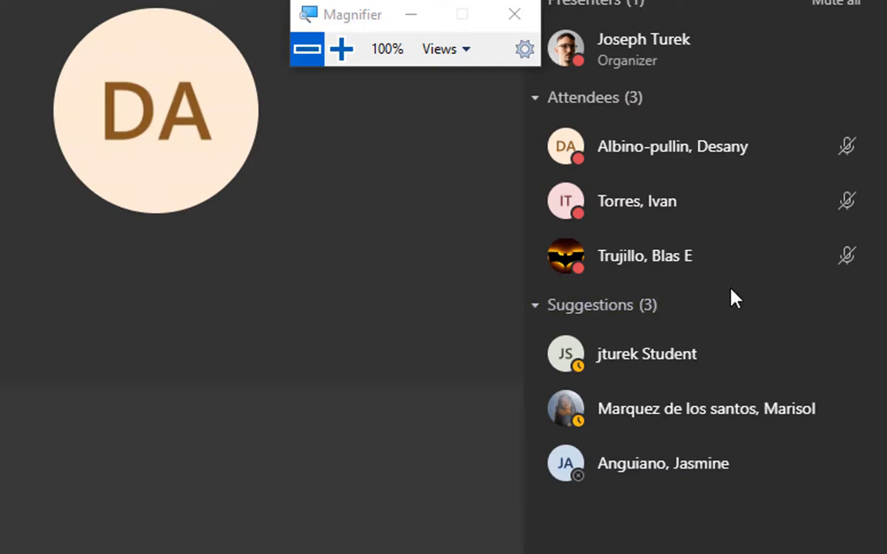
End the channel meeting for everyone.
mouse_move(734, 280)
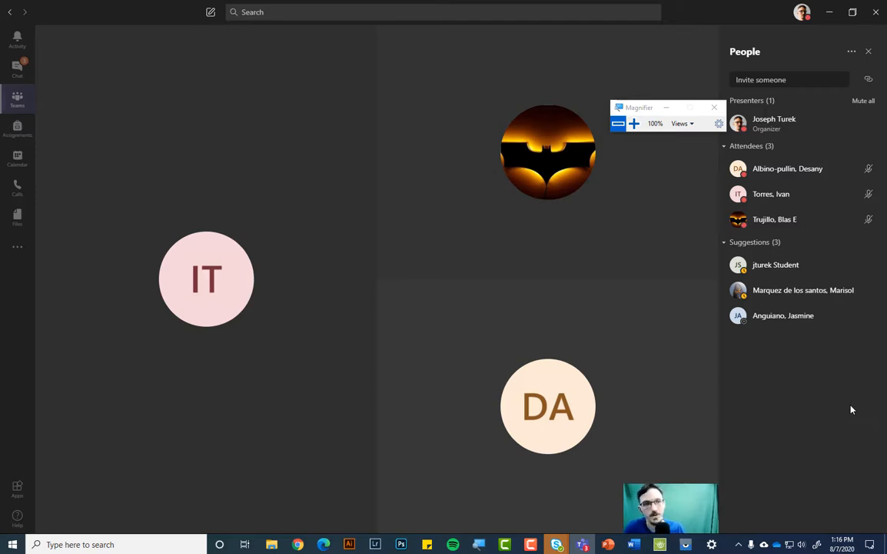
mouse_move(833, 408)
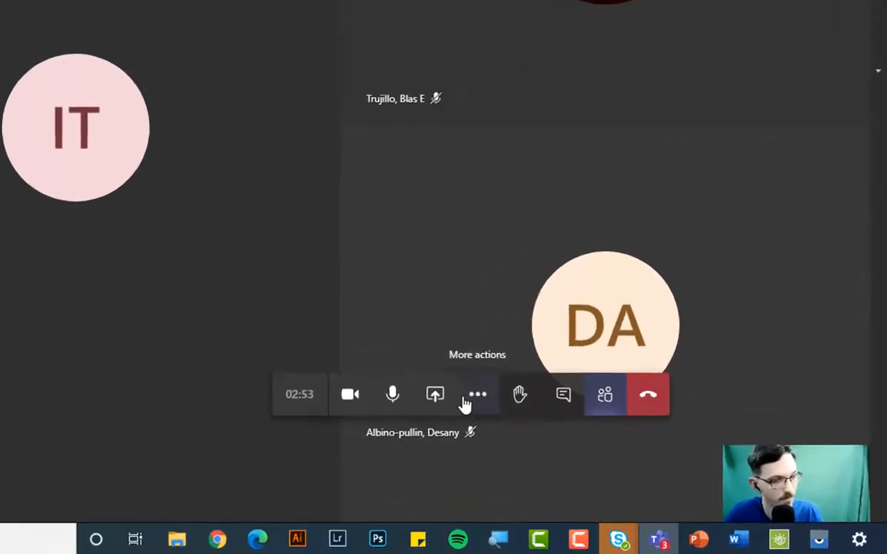
click(482, 375)
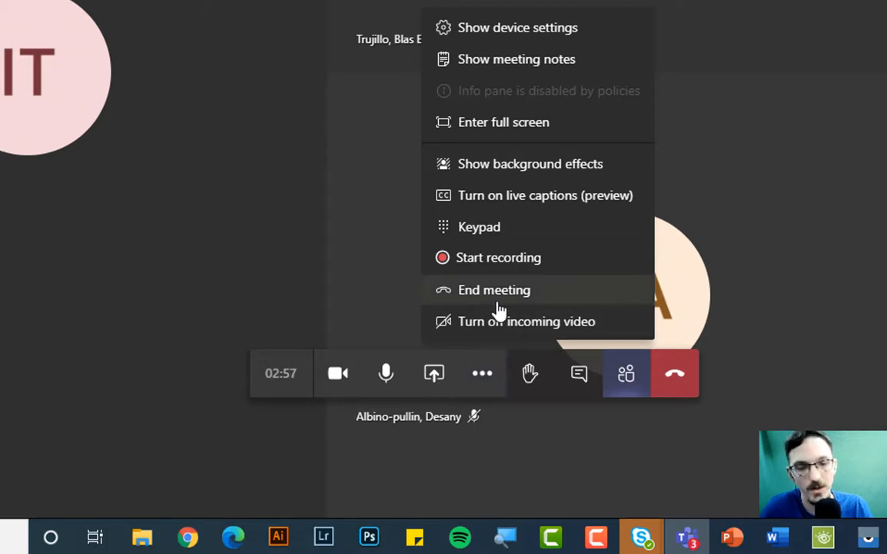
click(498, 307)
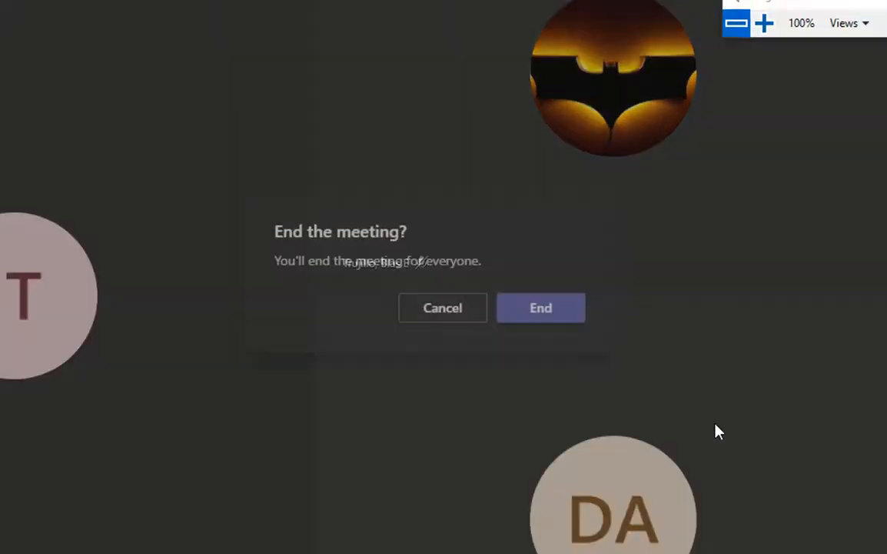
click(527, 311)
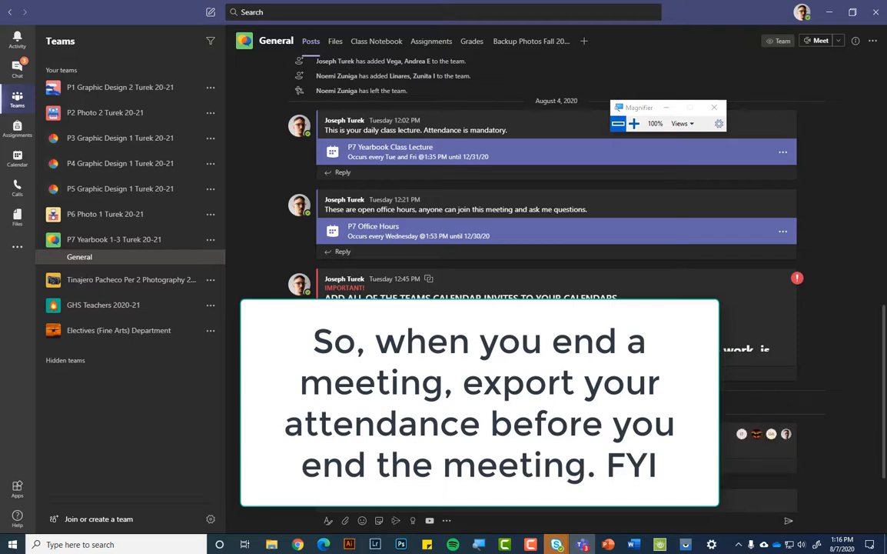
Open the recent group chat with the two students and examine its files, participants, name, messaging apps and video call options.
click(11, 71)
click(140, 283)
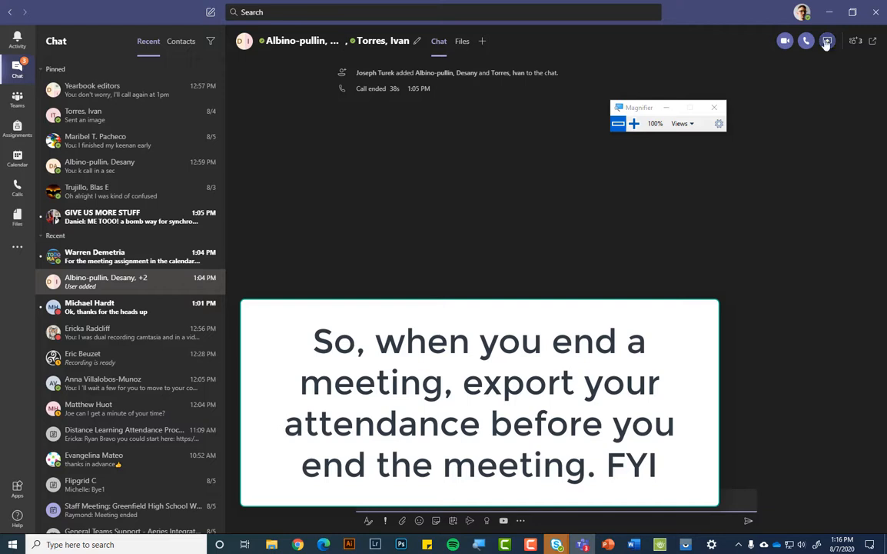
click(462, 43)
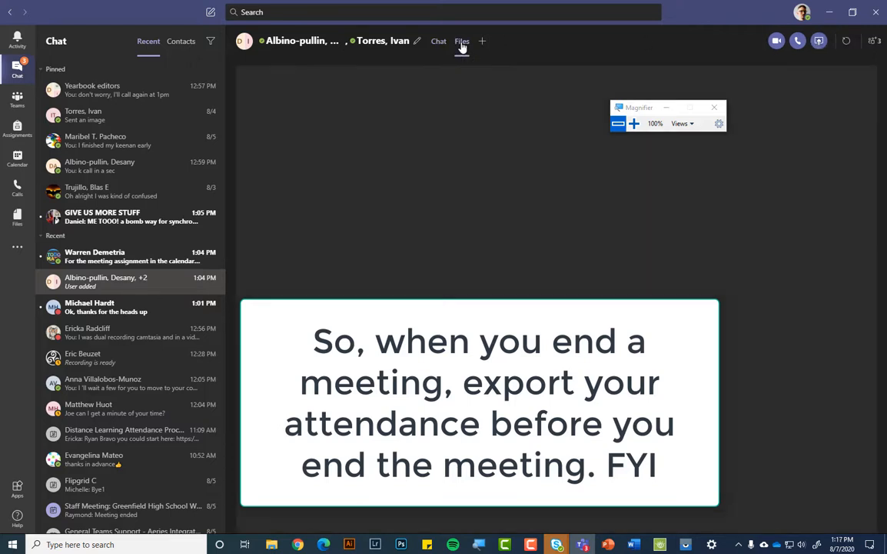
click(438, 43)
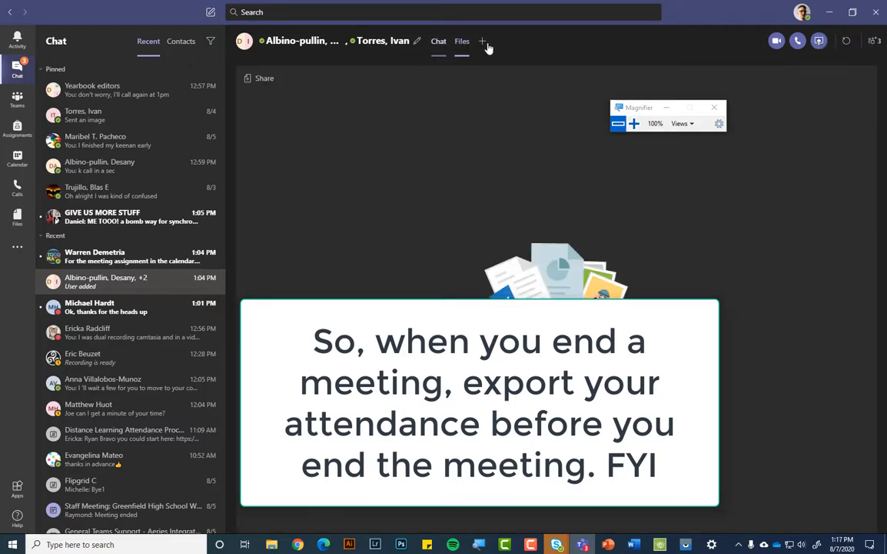
click(855, 42)
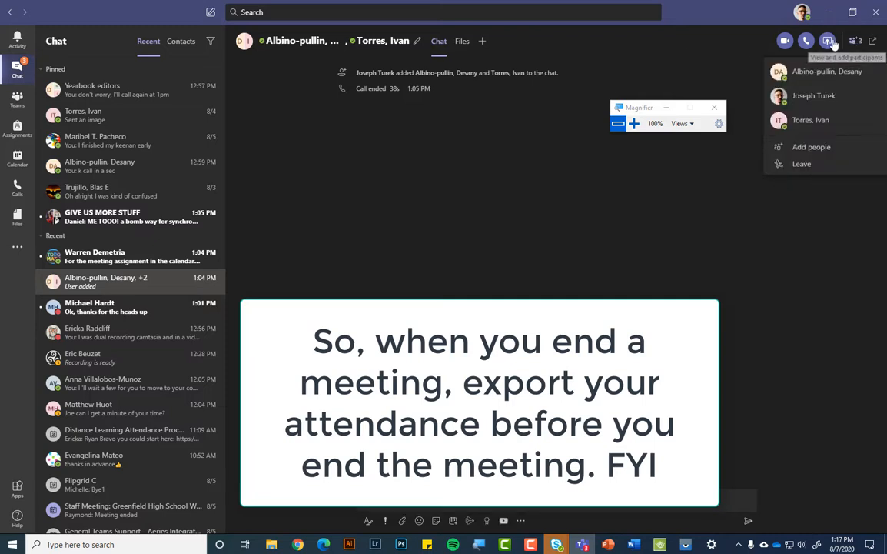
click(417, 42)
click(386, 106)
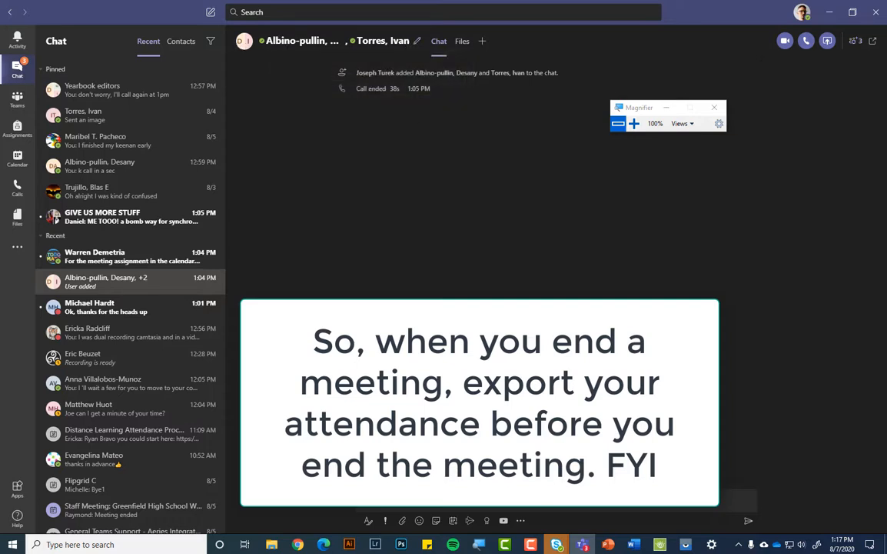
click(522, 521)
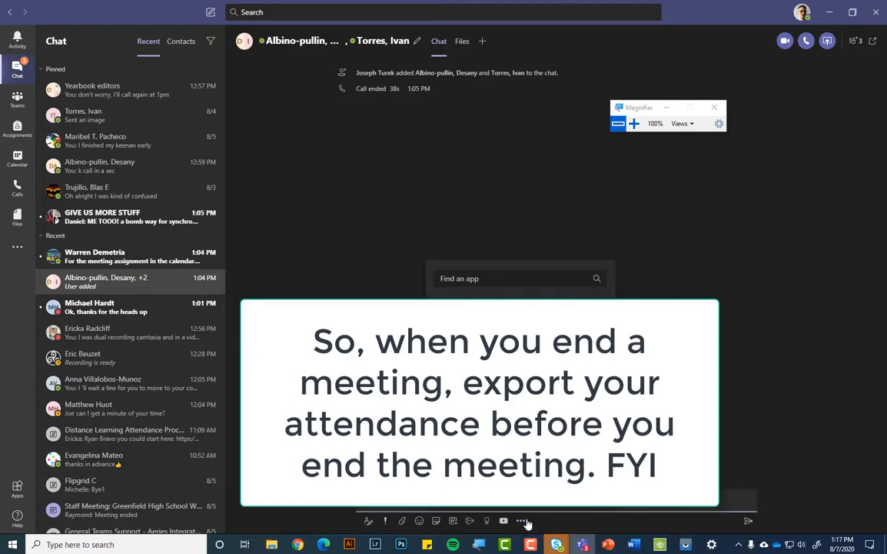
click(526, 522)
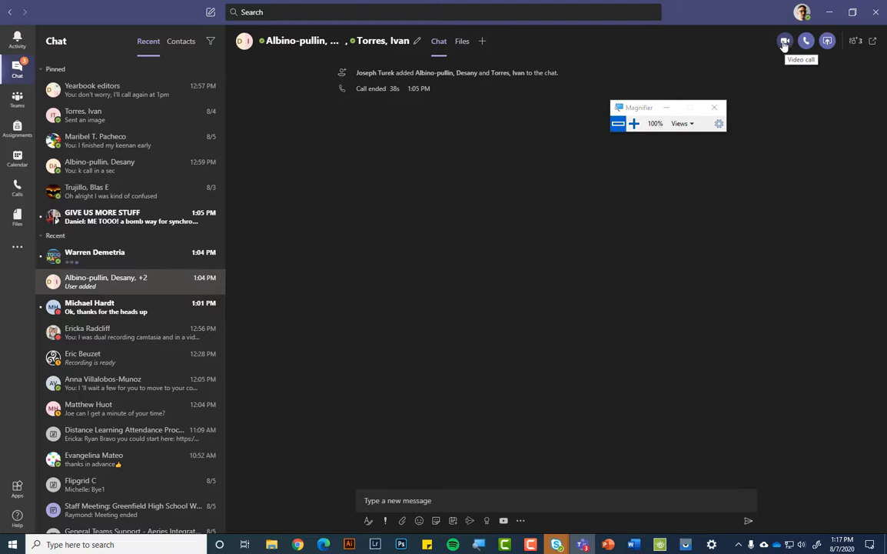
click(784, 41)
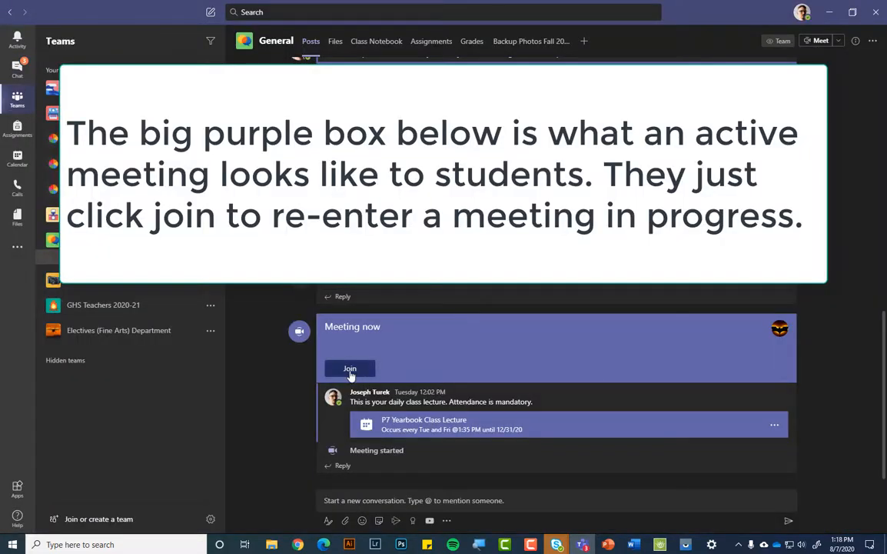
Join the meeting in progress in the General channel and admit the student waiting in the lobby.
click(349, 368)
click(443, 289)
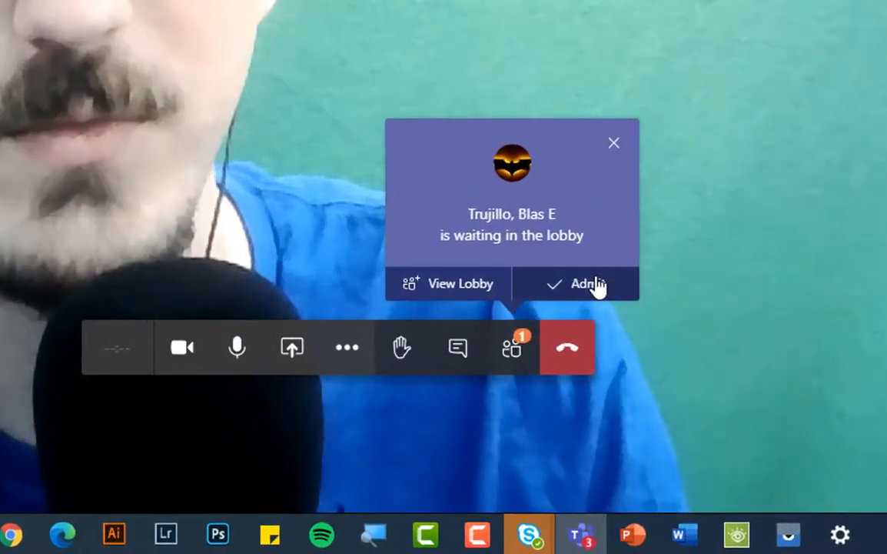
click(594, 289)
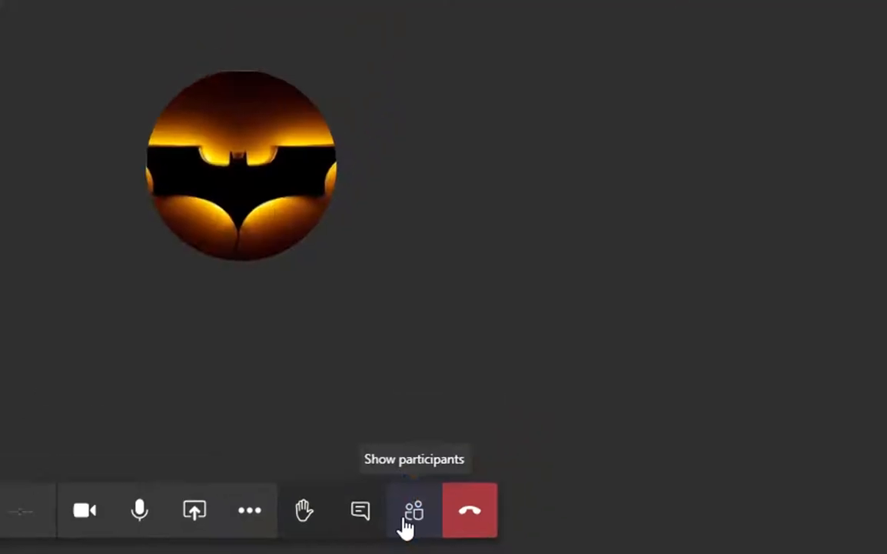
Show the meeting's participants and check the permission management and additional meeting actions.
click(405, 516)
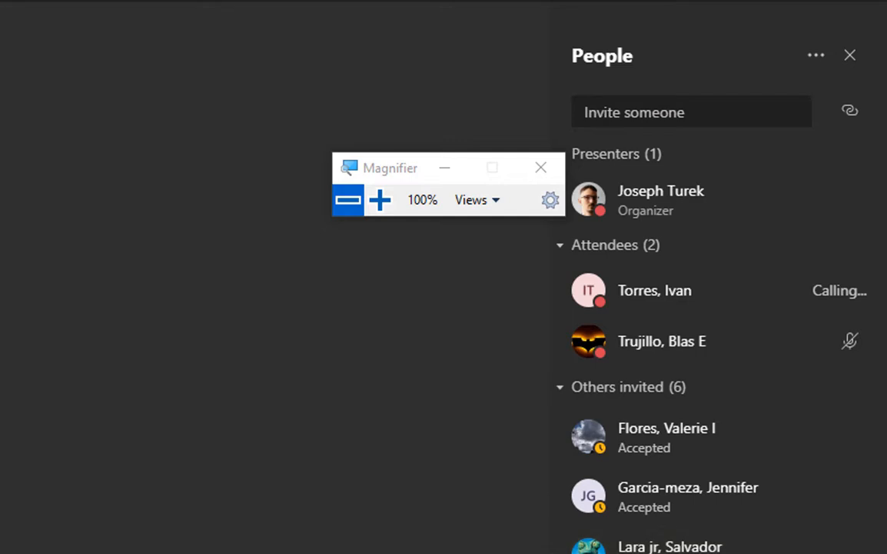
click(813, 61)
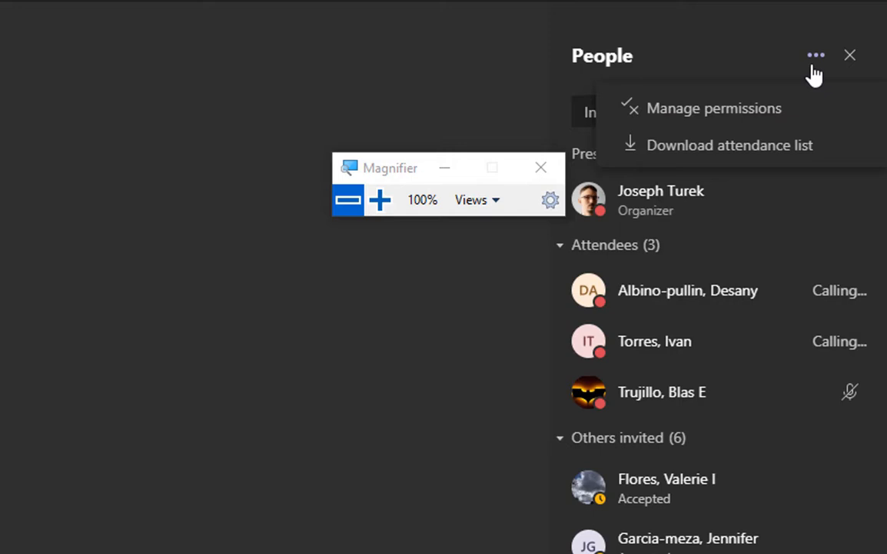
right_click(814, 75)
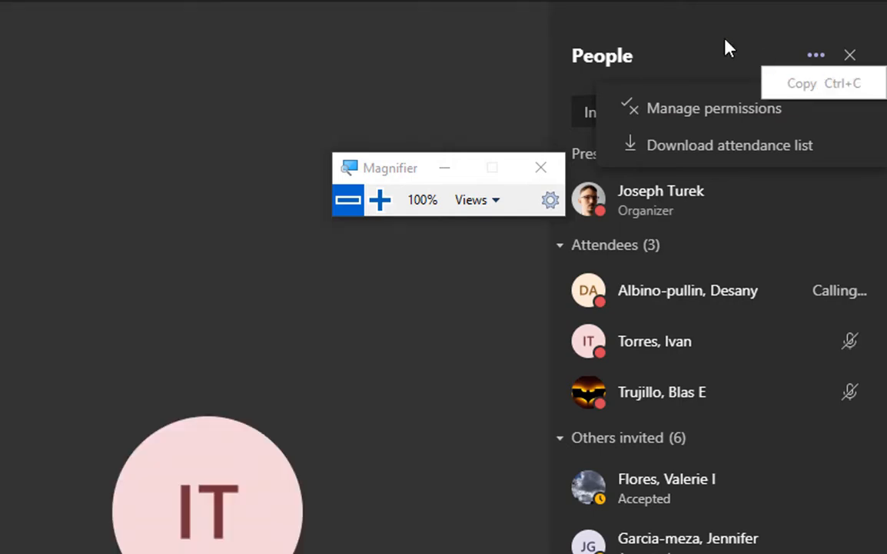
click(729, 48)
click(814, 55)
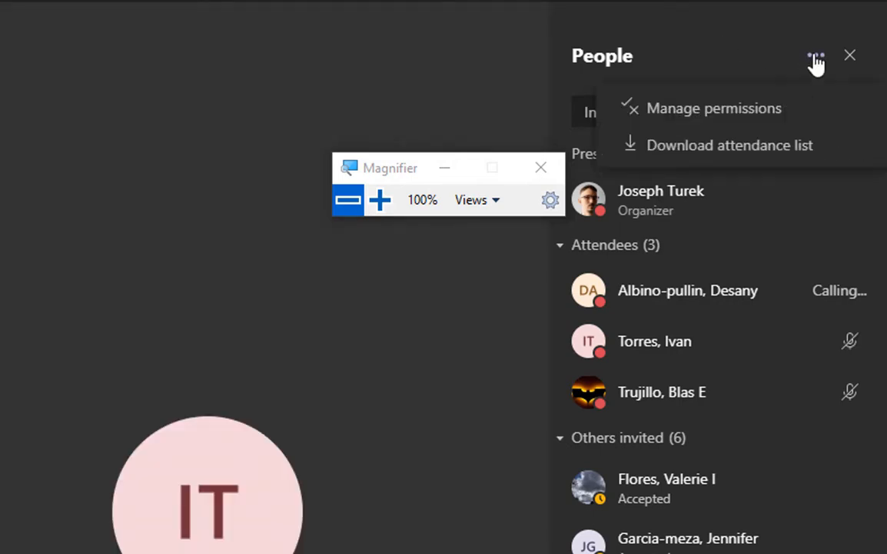
click(730, 110)
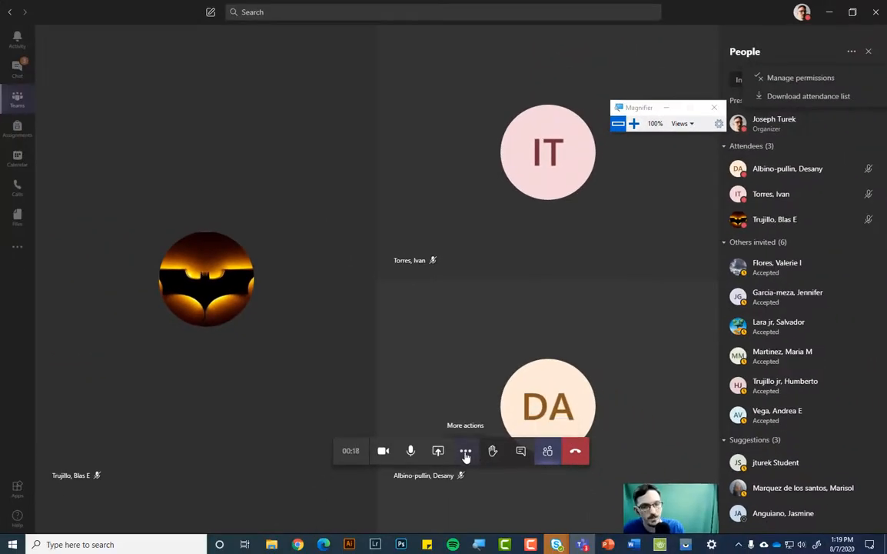
click(466, 456)
click(466, 457)
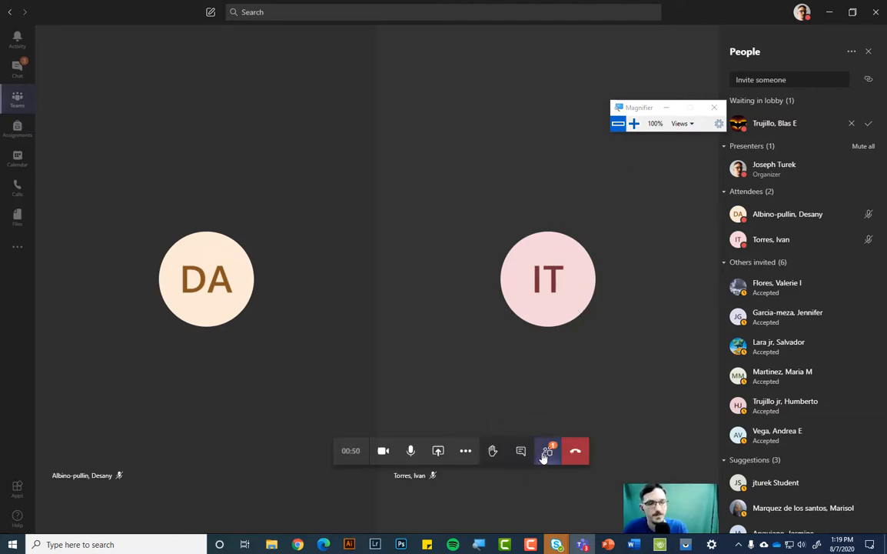
Move the Magnifier window clear of the participant list and admit the student waiting in the lobby from that list.
click(545, 452)
click(545, 452)
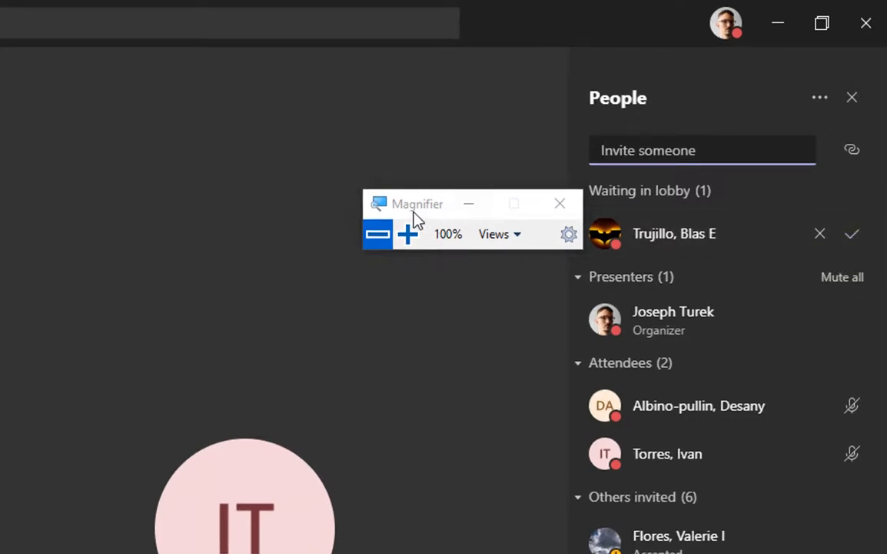
drag(413, 210, 268, 199)
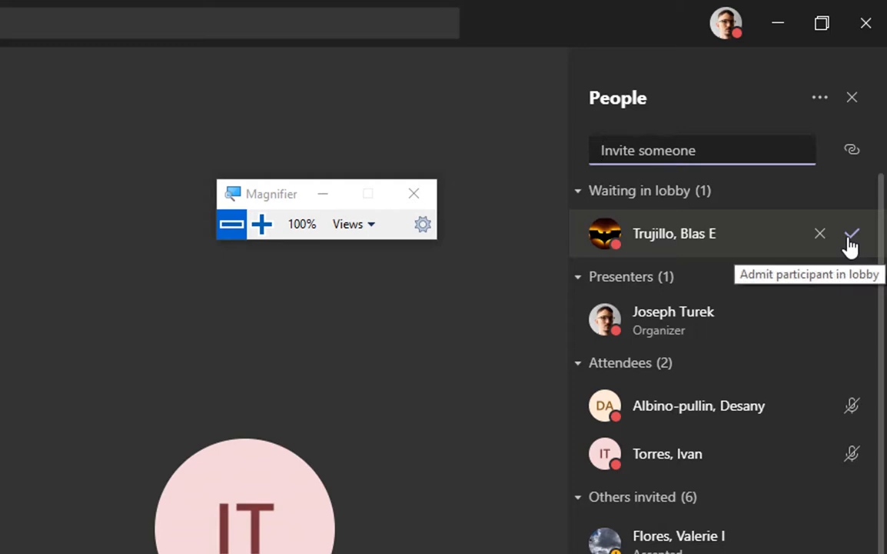
click(851, 240)
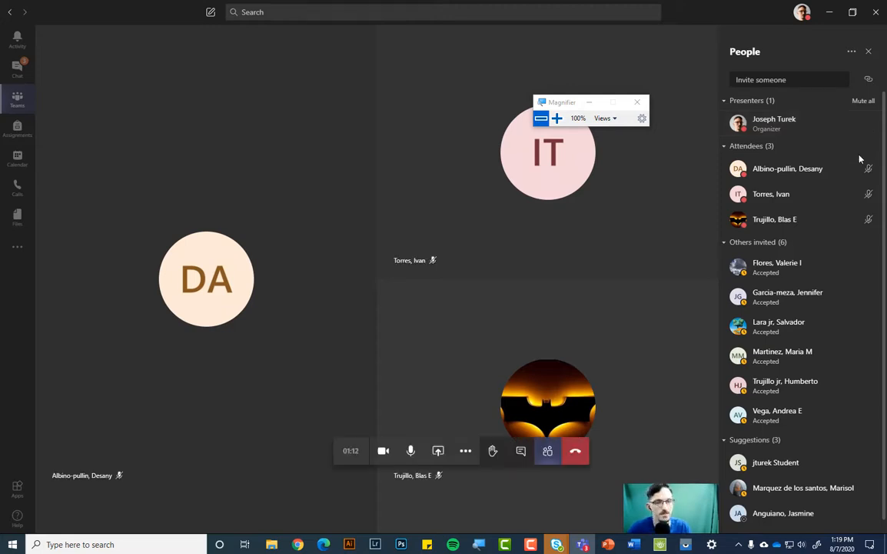
Check the participant options available for the second attendee in the meeting.
mouse_move(867, 196)
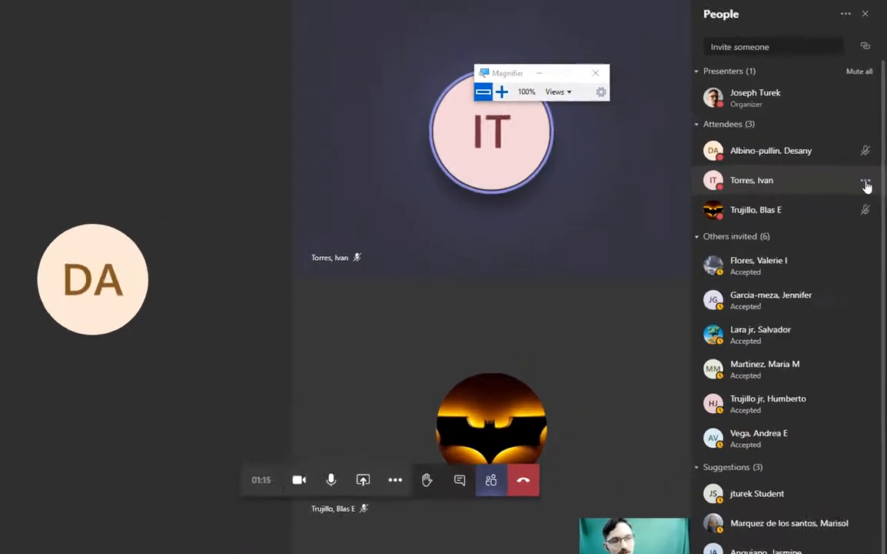
click(866, 184)
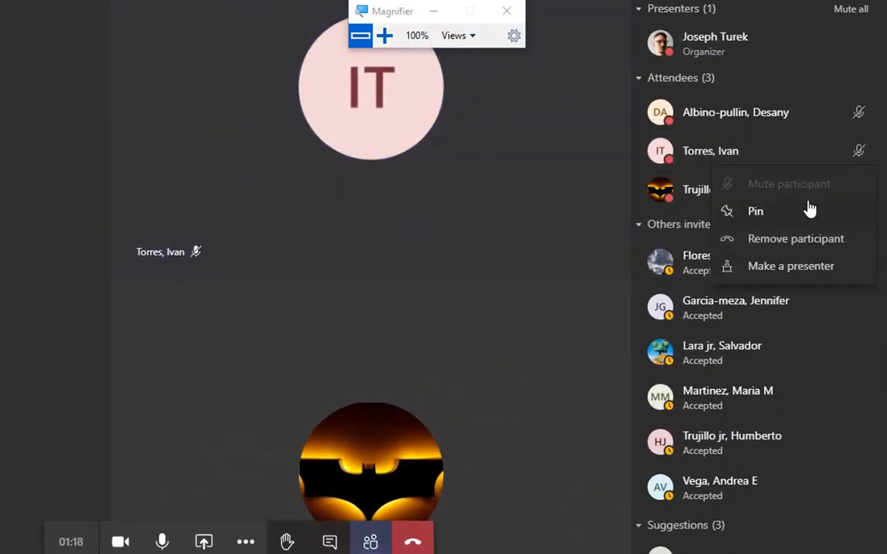
click(214, 253)
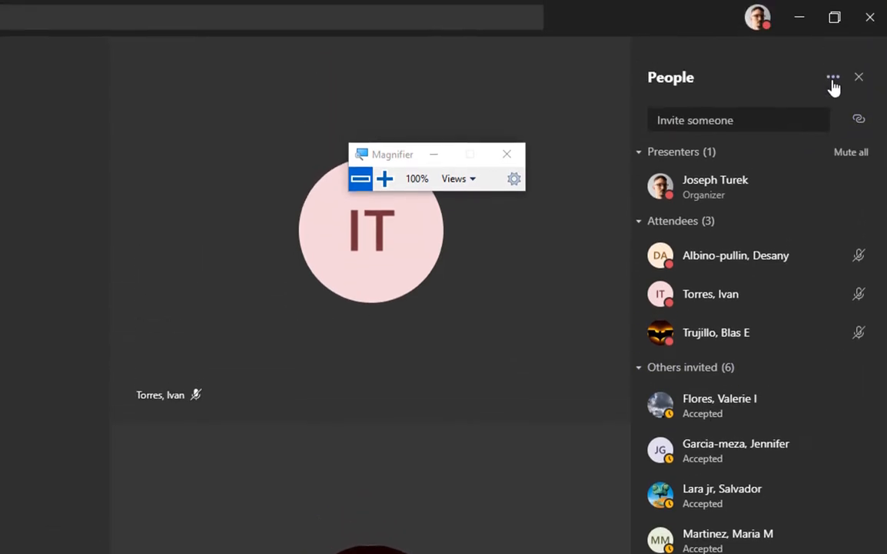
Download the meeting's attendance list and end the meeting for everyone.
click(833, 83)
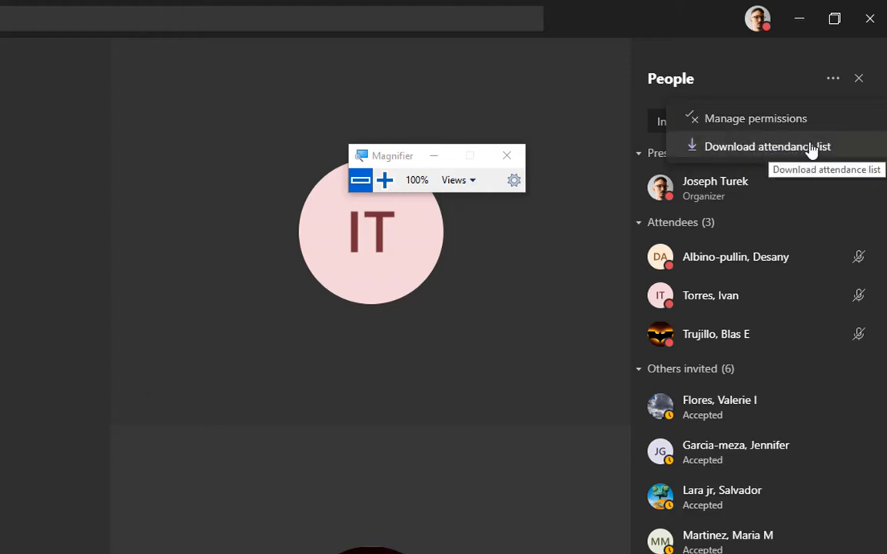
click(812, 148)
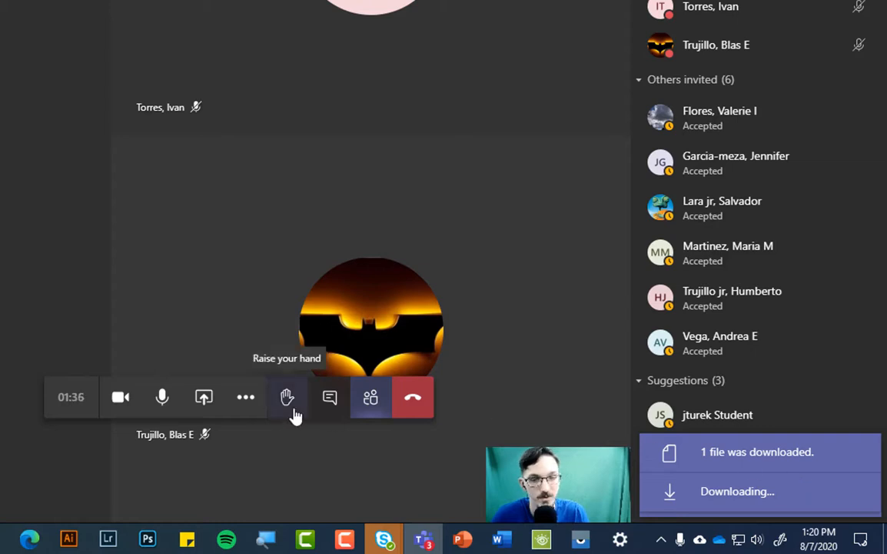
click(246, 397)
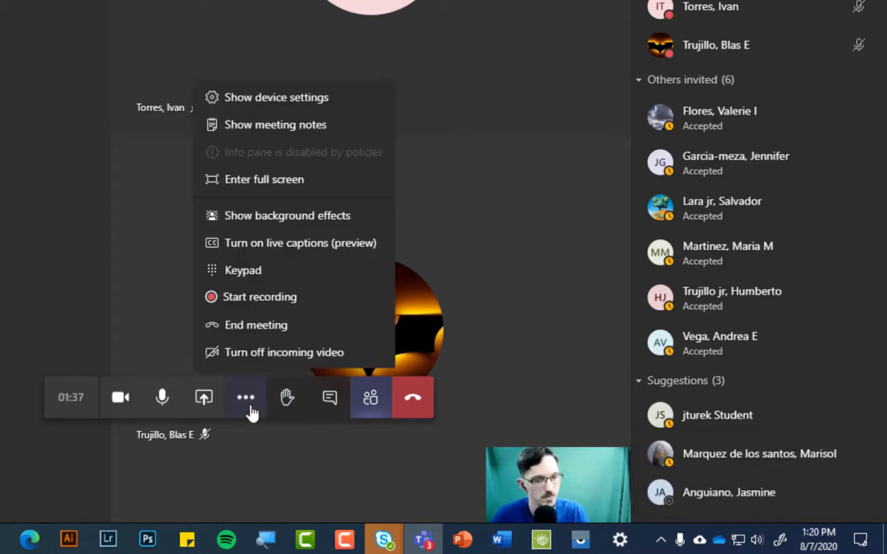
click(260, 335)
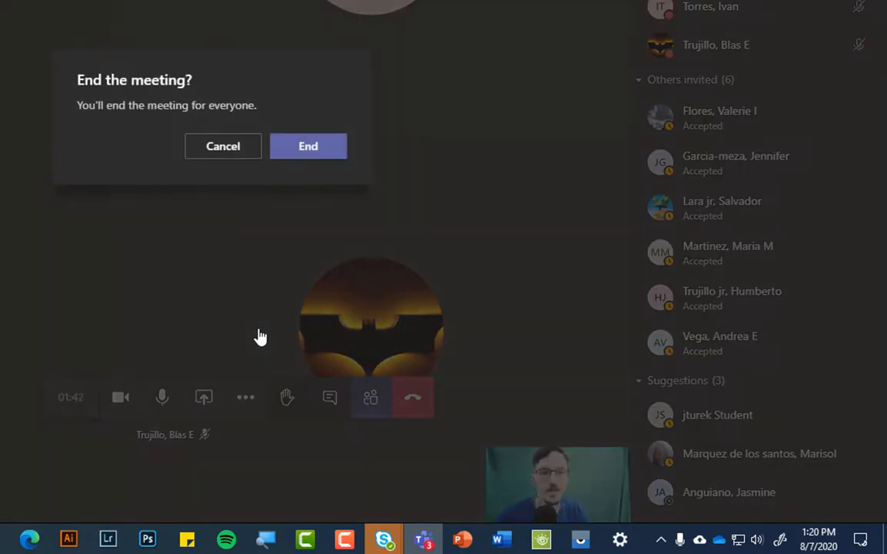
click(342, 159)
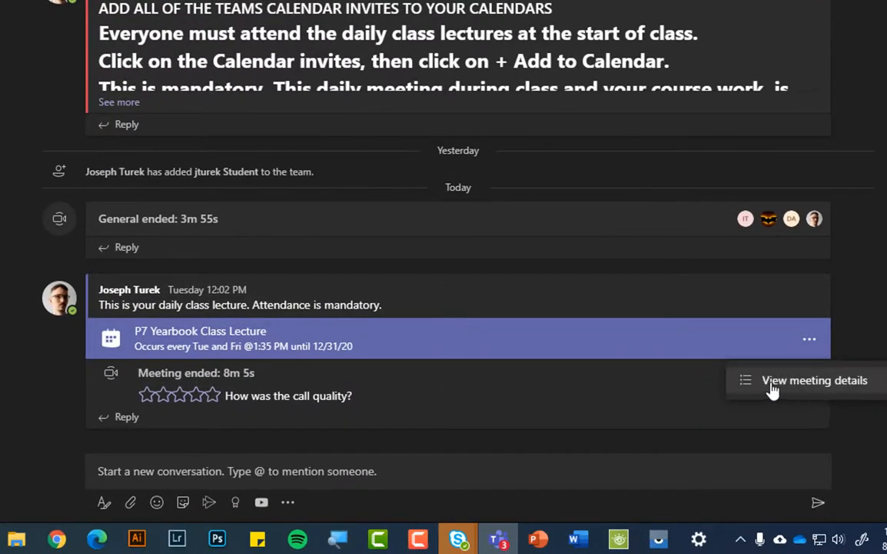
Open the P7 Yearbook Class Lecture meeting details from the channel post, check its chat history and return to the details.
click(843, 384)
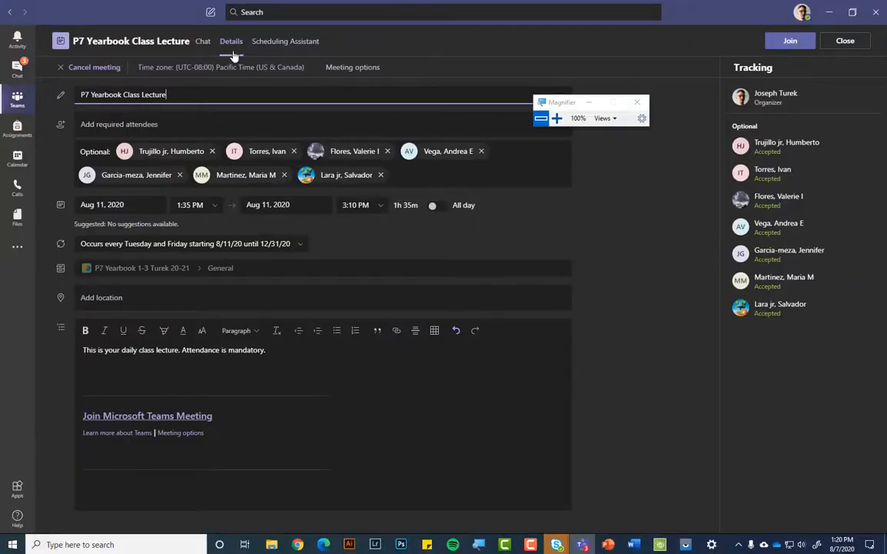
click(204, 47)
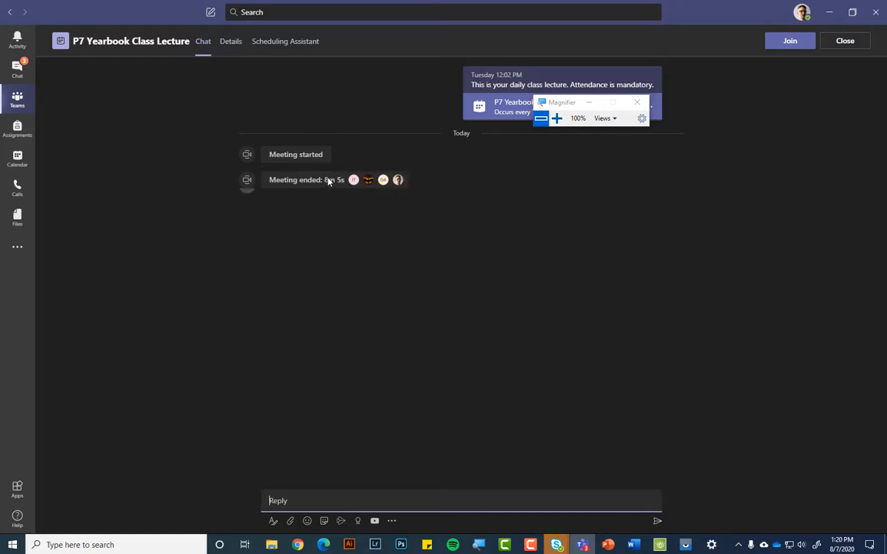
click(233, 46)
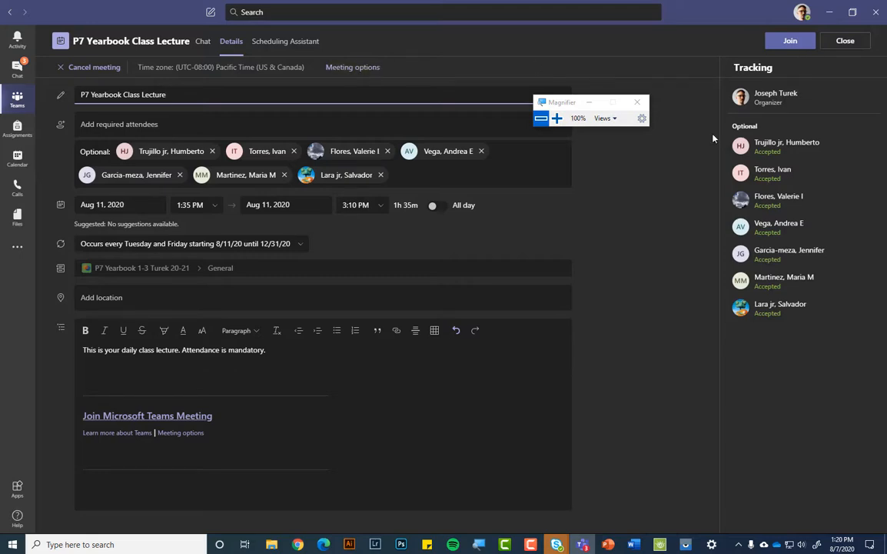
Open the downloaded meetingAttendanceList.csv from the Downloads folder in Excel and widen the Full Name and User Action columns.
mouse_move(271, 544)
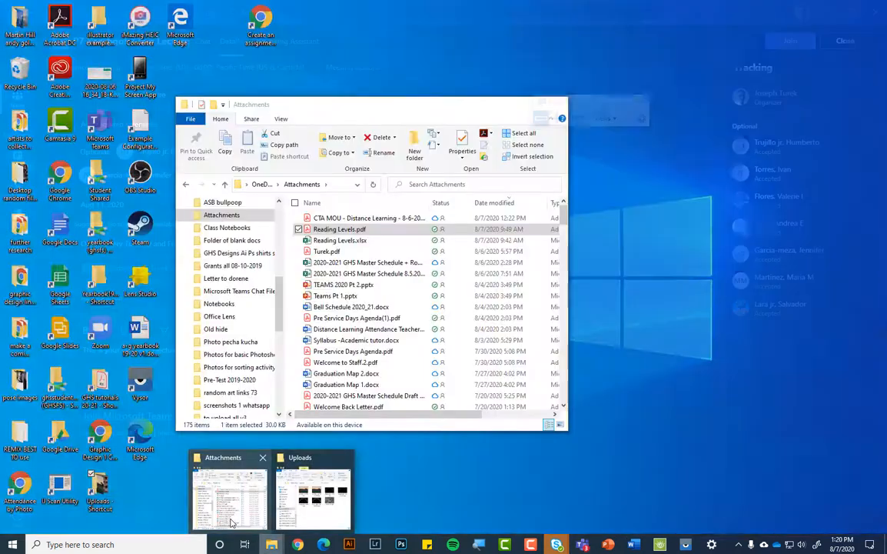
click(227, 499)
scroll(231, 256, up, 8)
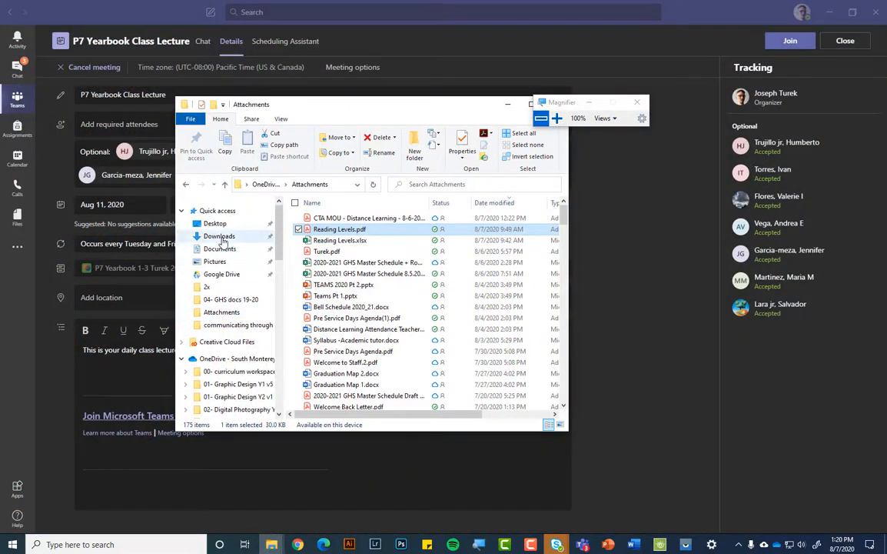
click(219, 236)
double_click(348, 233)
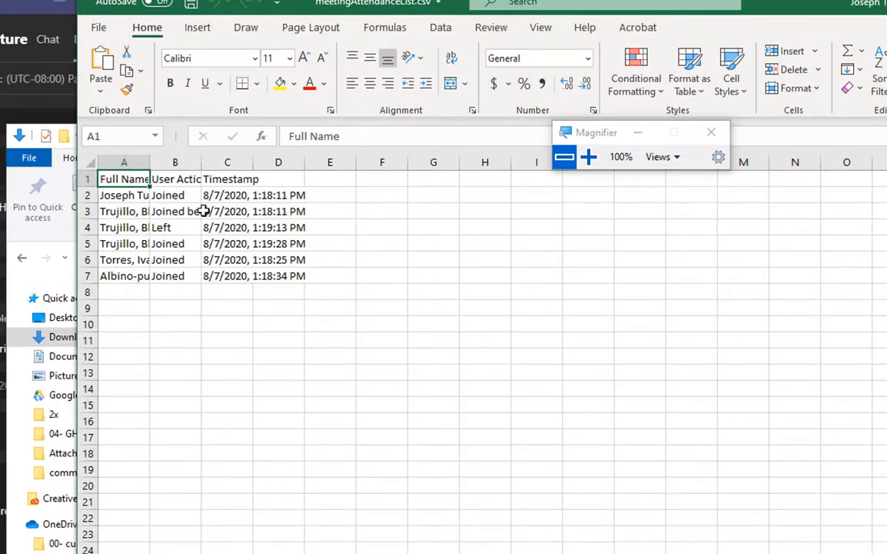
drag(151, 163, 368, 163)
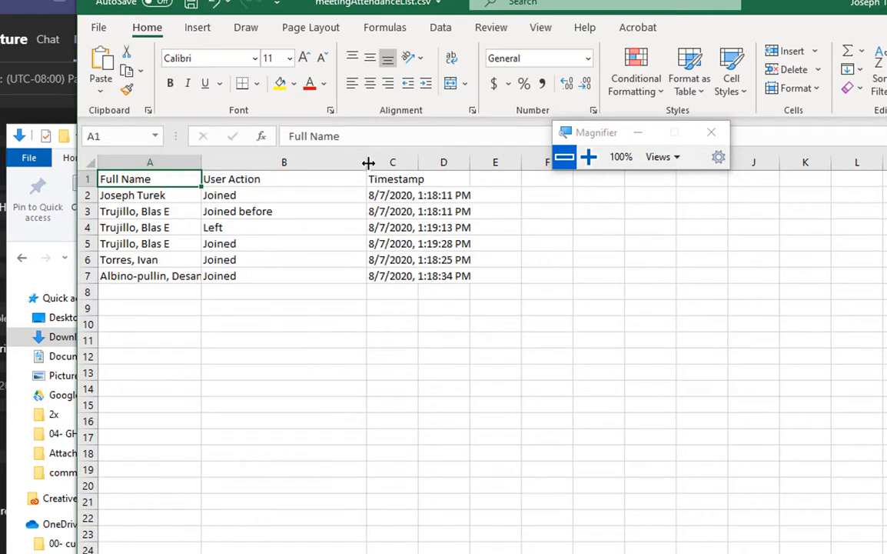